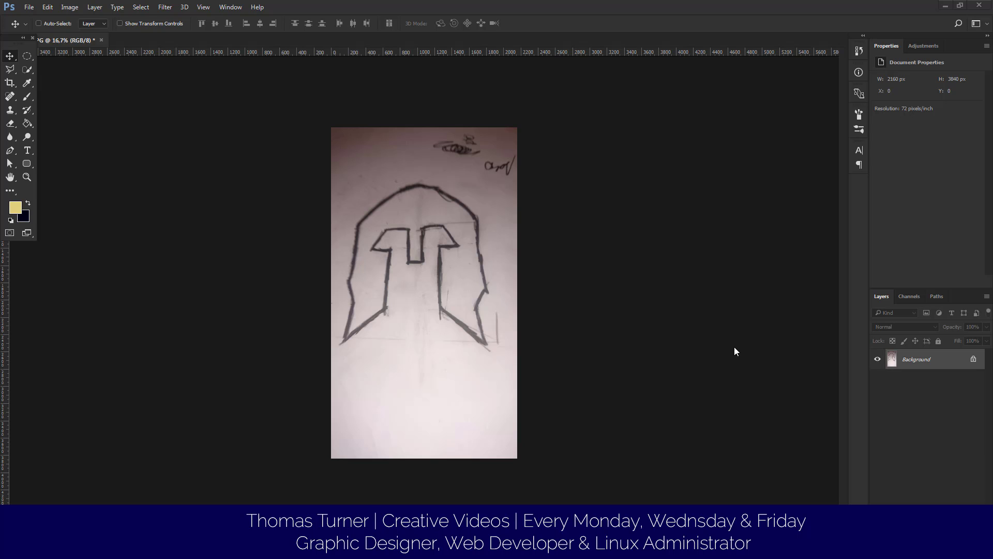
Step: Convert the locked Background layer of the helmet sketch into an editable layer
double_click(943, 357)
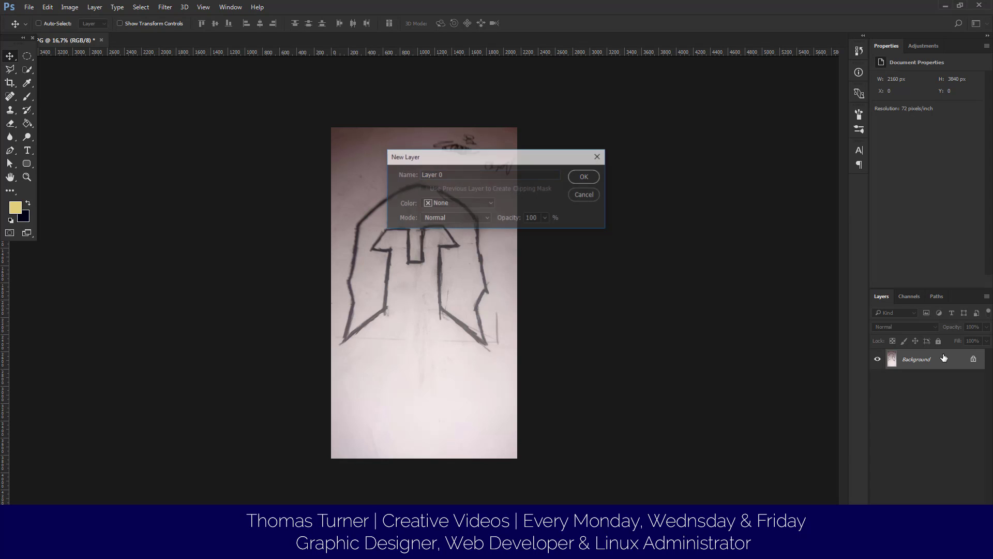
left_click(583, 176)
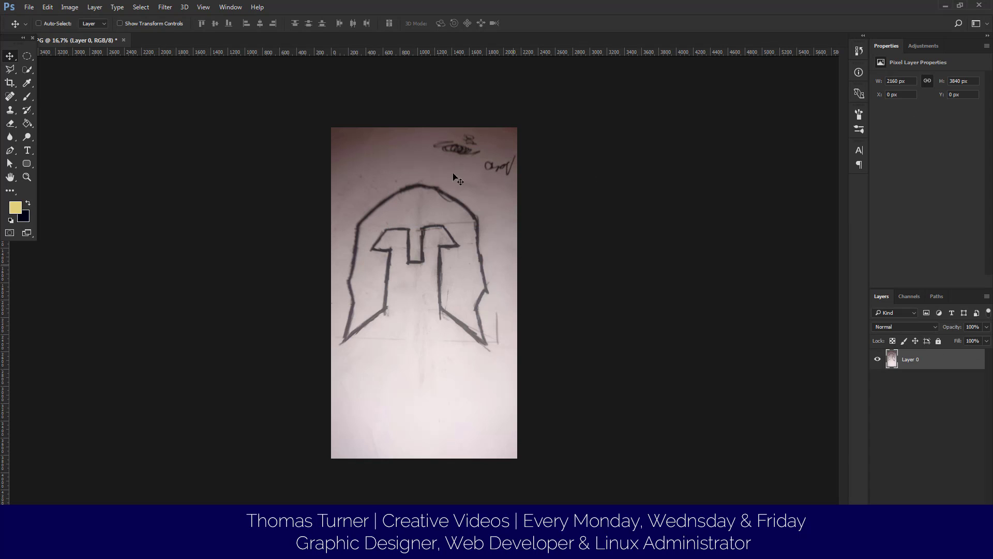
left_click(36, 5)
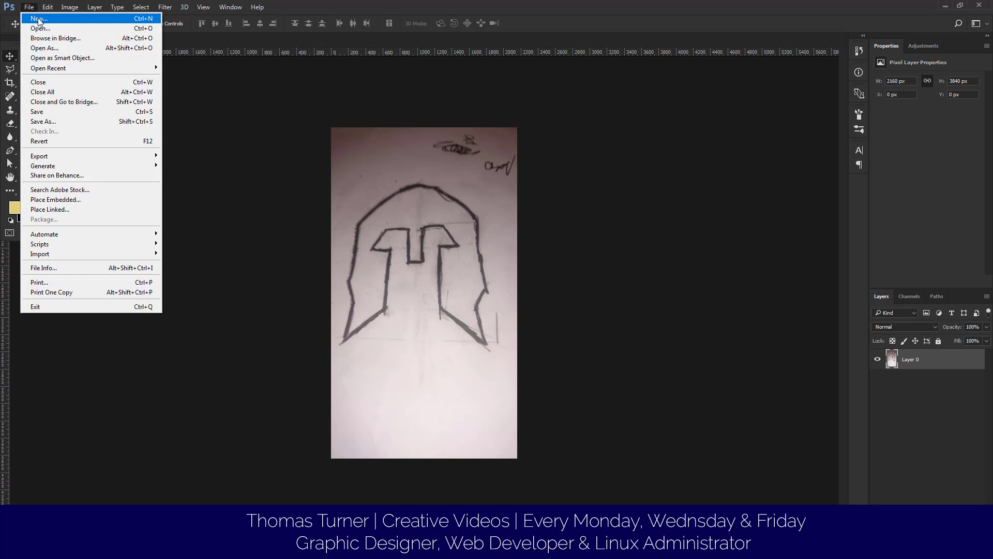
left_click(38, 15)
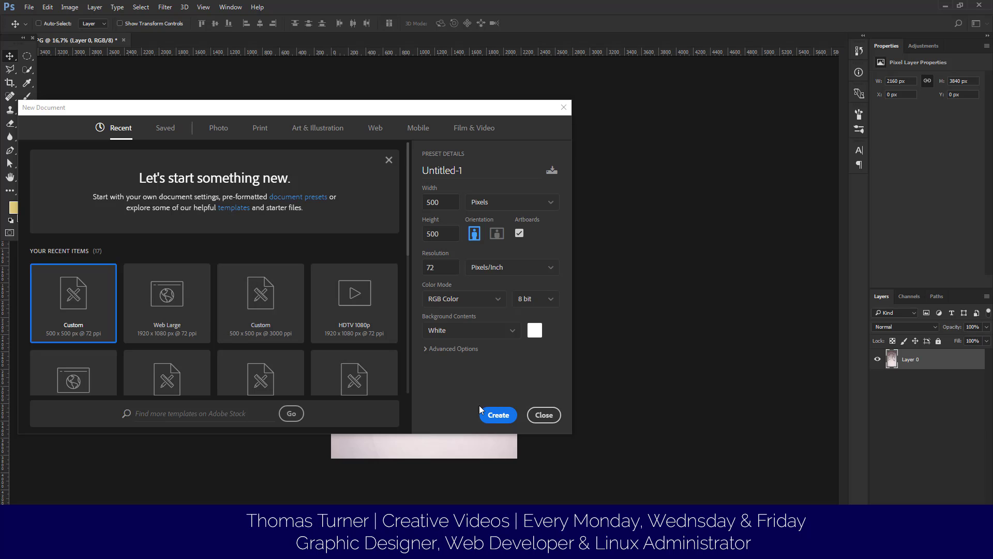
left_click(173, 329)
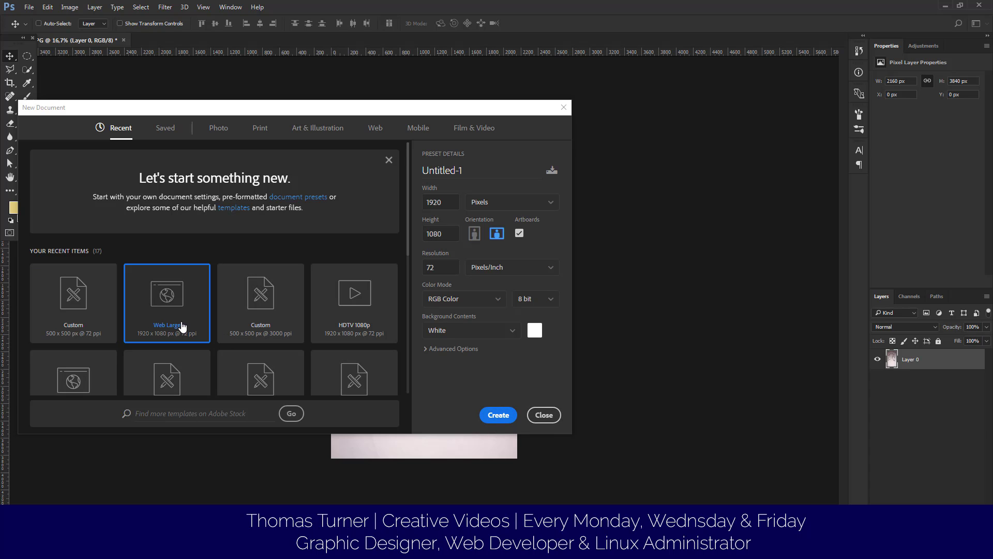
left_click(267, 331)
left_click(62, 322)
scroll(145, 310, "down", 5)
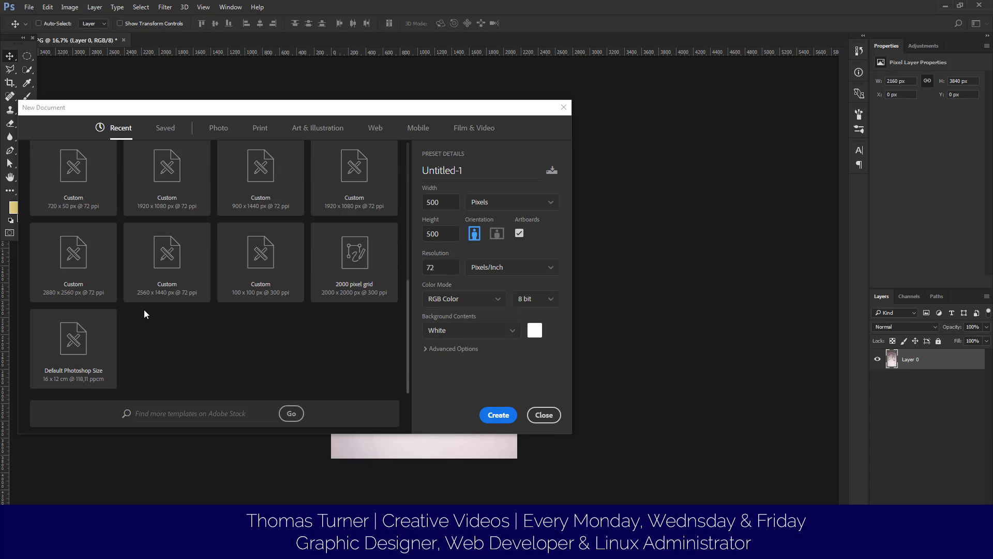
scroll(166, 288, "up", 5)
left_click(170, 370)
left_click(494, 414)
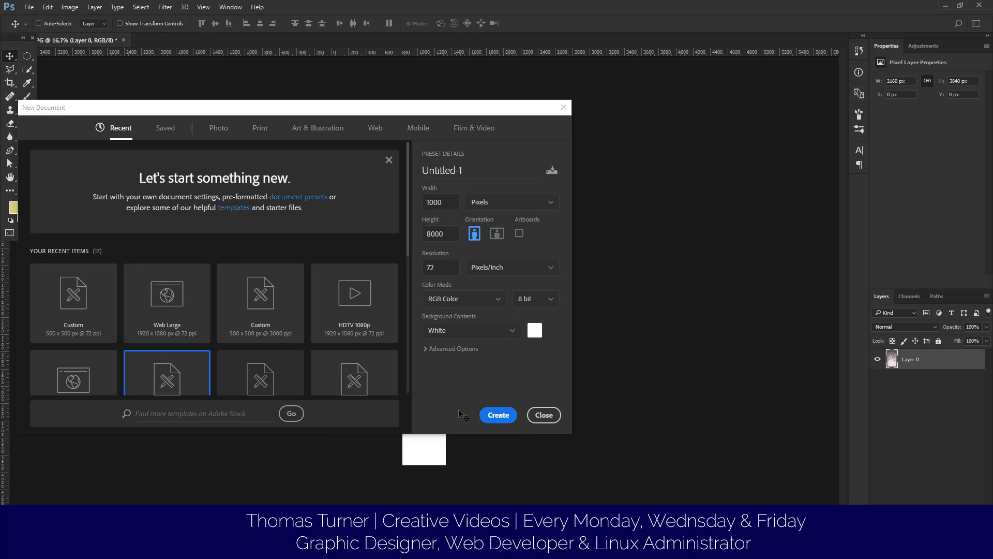
left_click(219, 41)
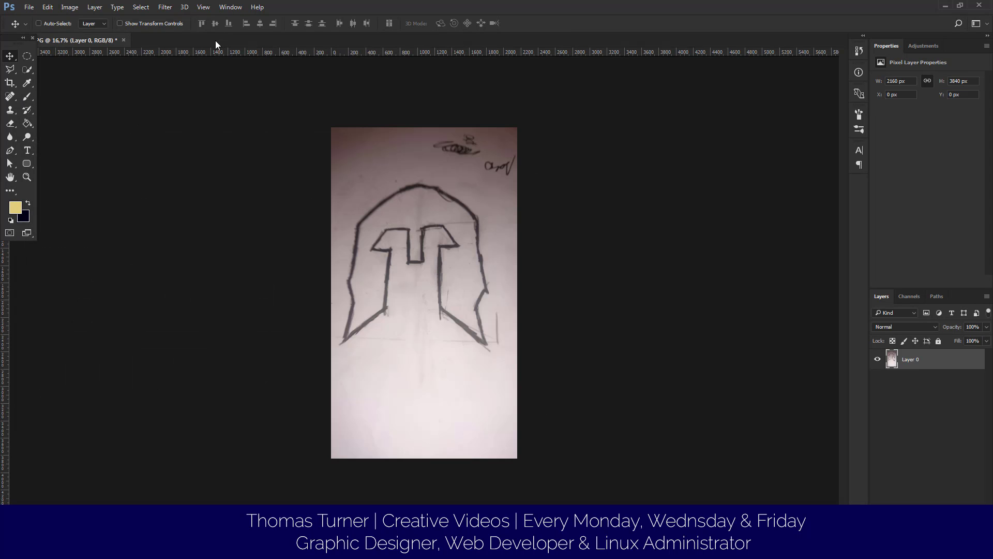
Step: Create a new blank document from the first Web preset
left_click(47, 7)
left_click(33, 19)
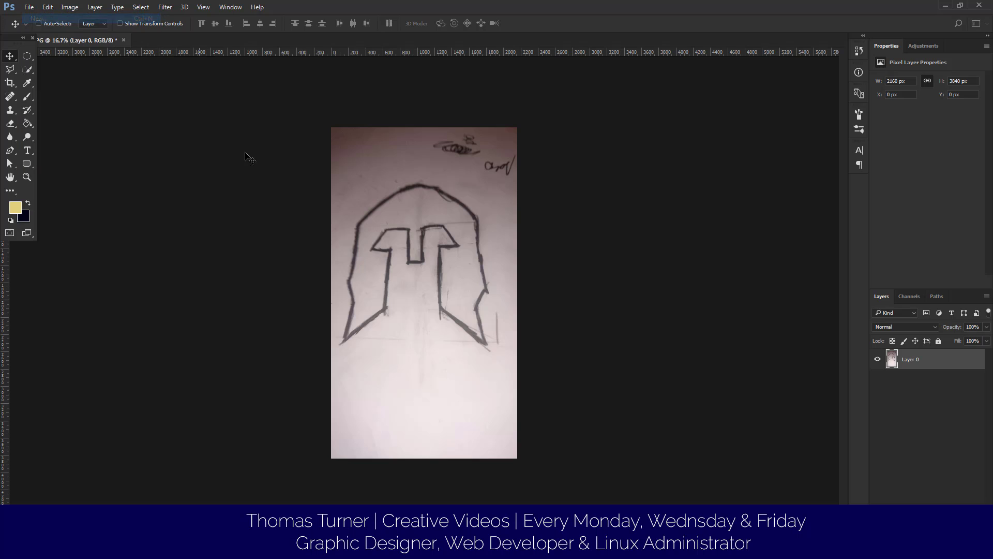
scroll(182, 348, "down", 3)
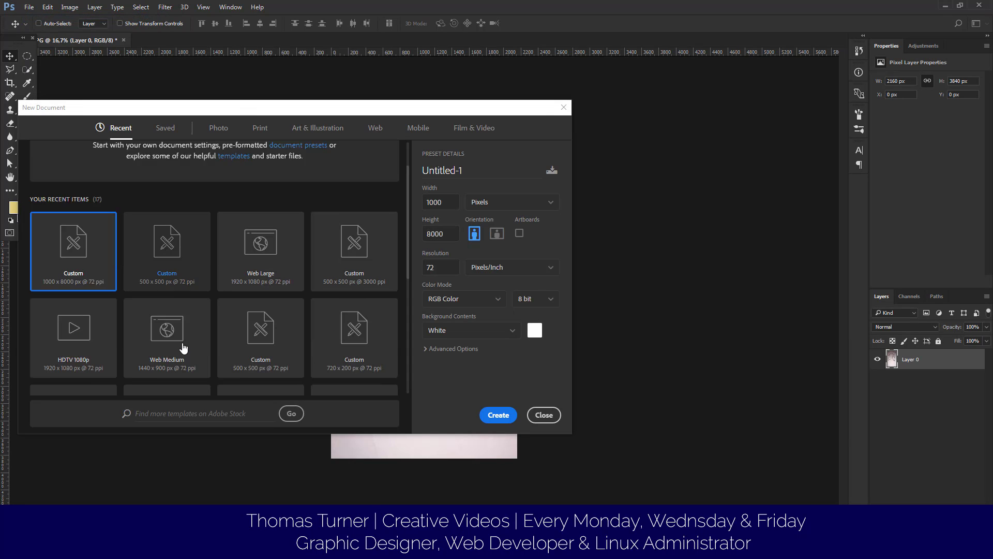
left_click(175, 278)
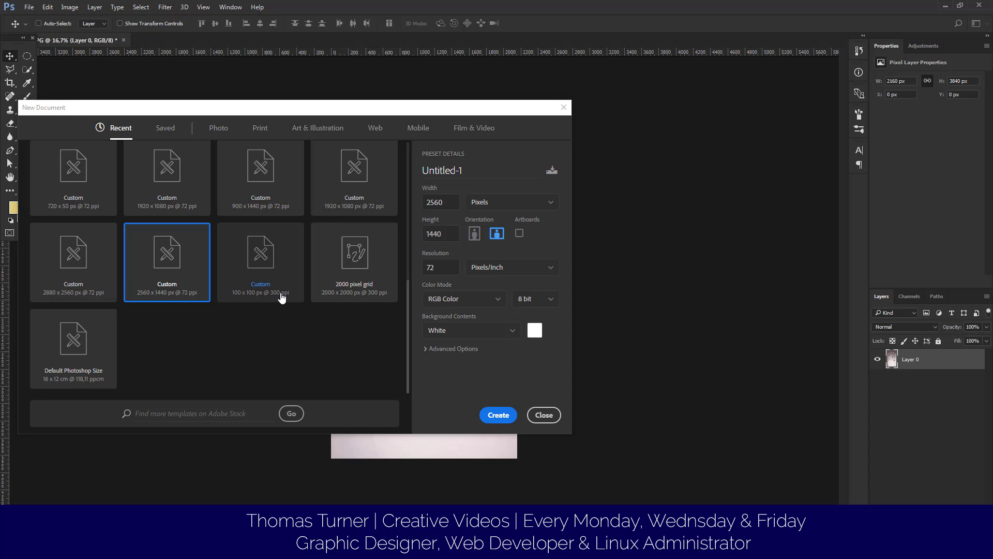
left_click(219, 130)
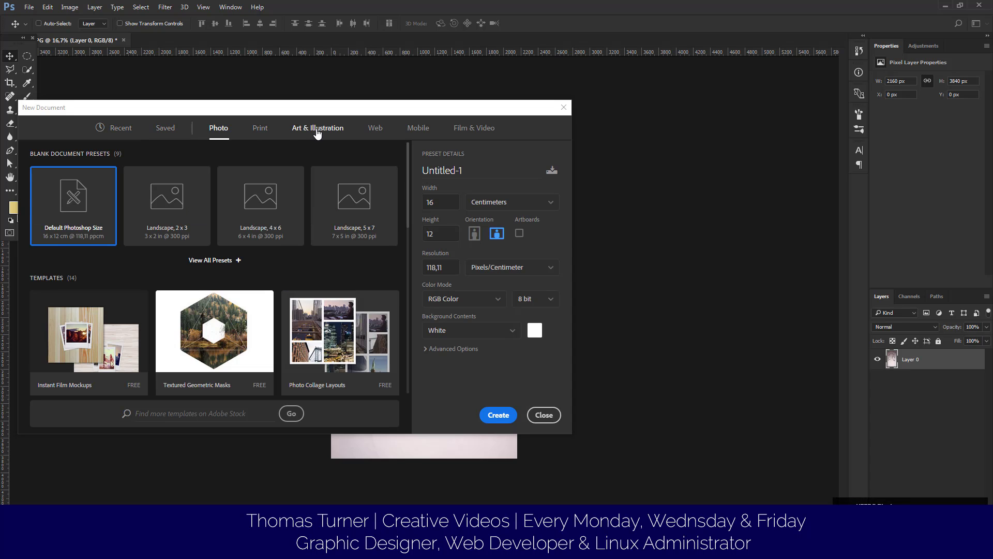
left_click(317, 129)
left_click(376, 128)
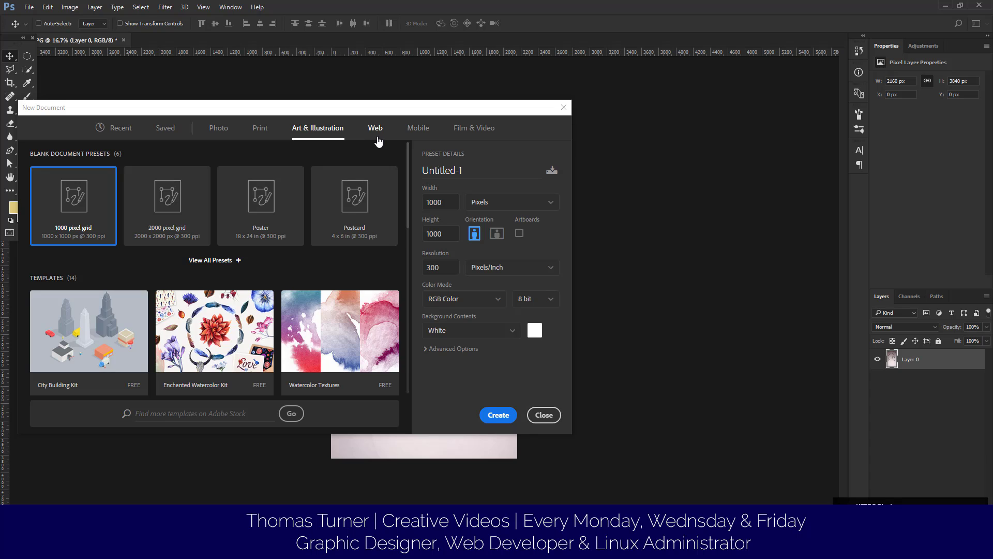
double_click(113, 210)
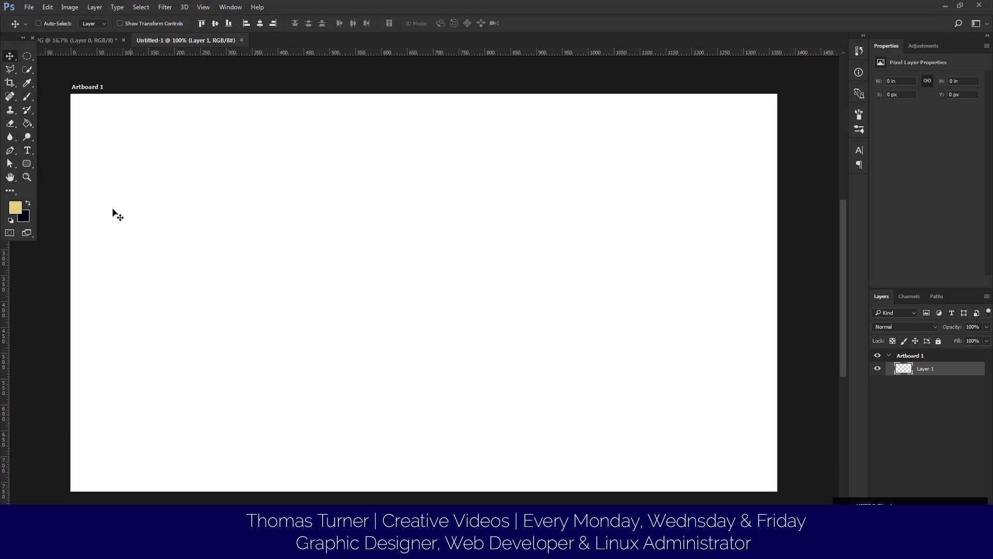
Step: Copy the helmet sketch layer onto the new document's artboard and close DSC_0011.JPG without saving it
left_click_drag(83, 40, 38, 164)
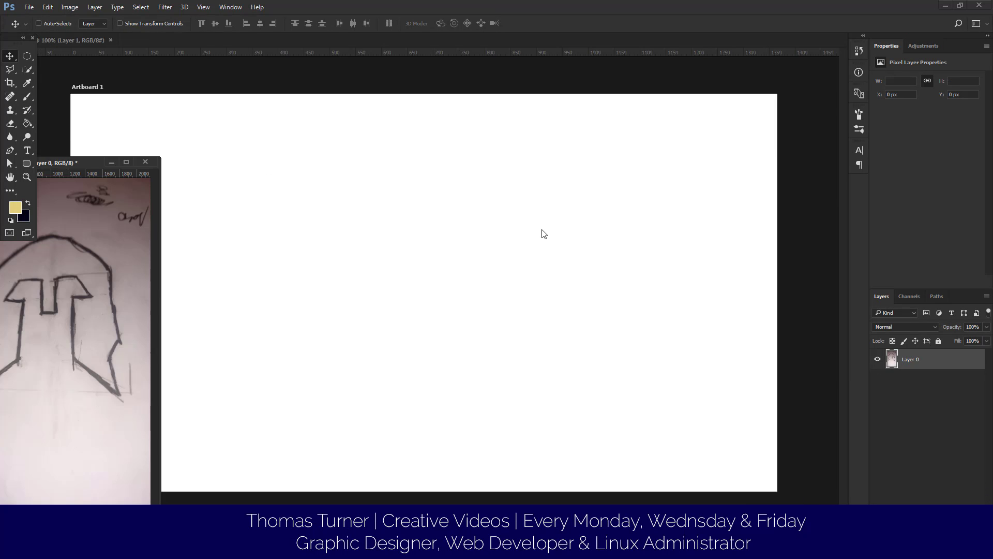
left_click_drag(948, 365, 540, 277)
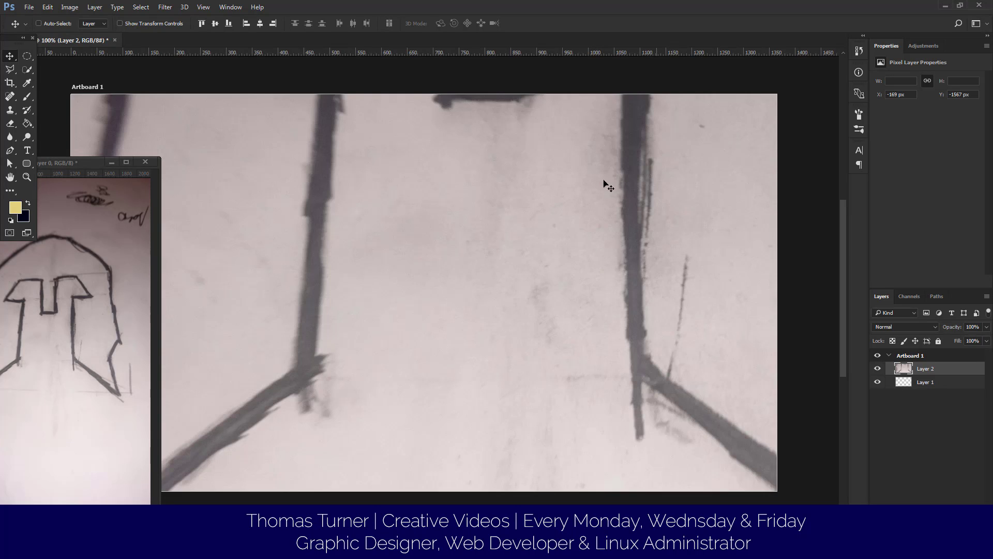
left_click(144, 163)
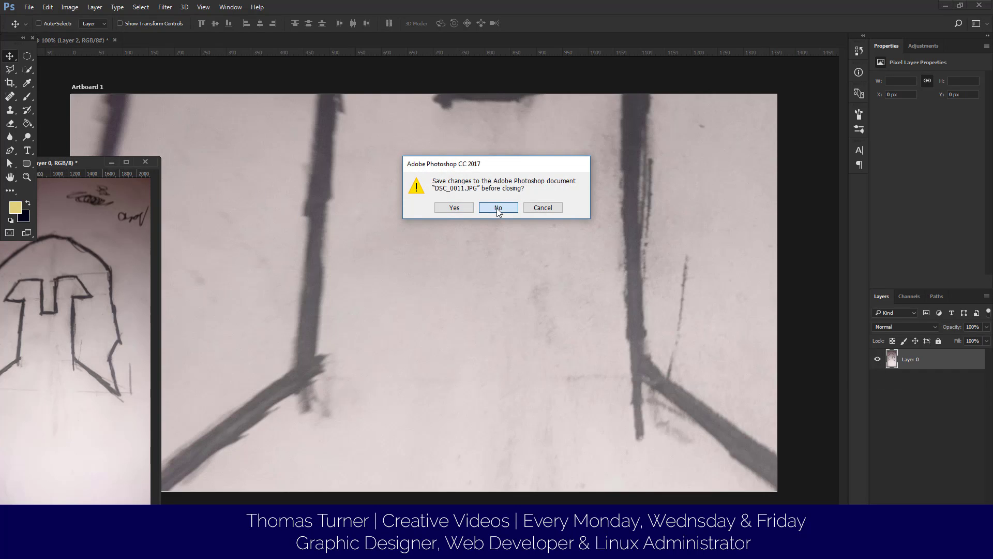
left_click(498, 205)
Step: Scale the sketch layer to about 20% and fit it to the artboard's height with Free Transform
key("ctrl+t")
scroll(488, 255, "down", 5)
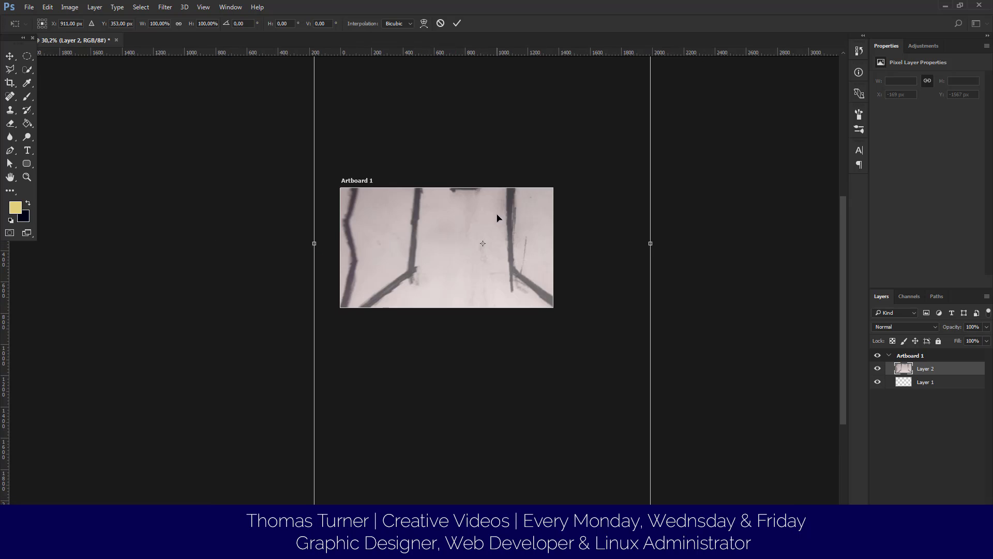
scroll(525, 231, "down", 2)
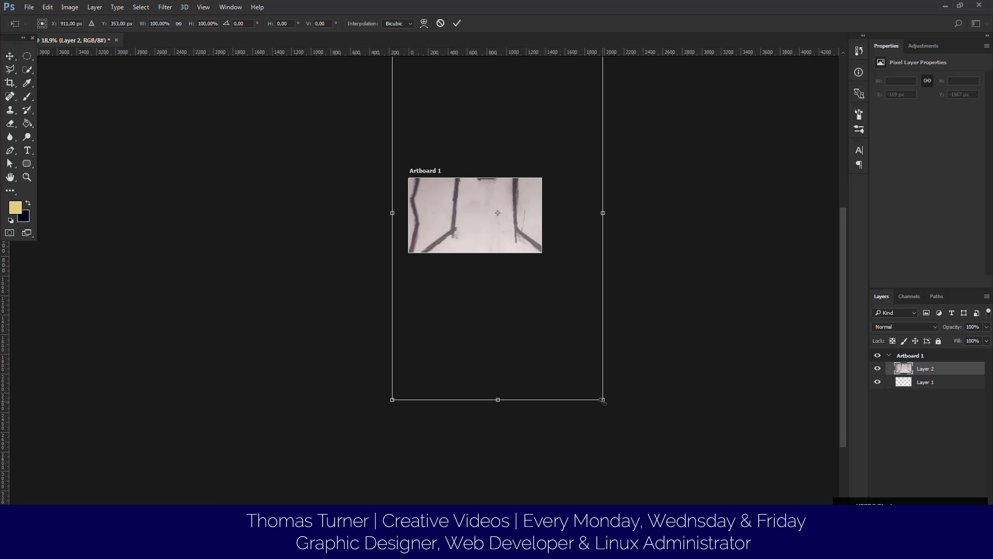
mouse_move(603, 399)
left_mouse_down()
mouse_move(545, 297)
mouse_move(479, 247)
mouse_move(509, 262)
mouse_move(509, 249)
mouse_move(436, 237)
left_mouse_up()
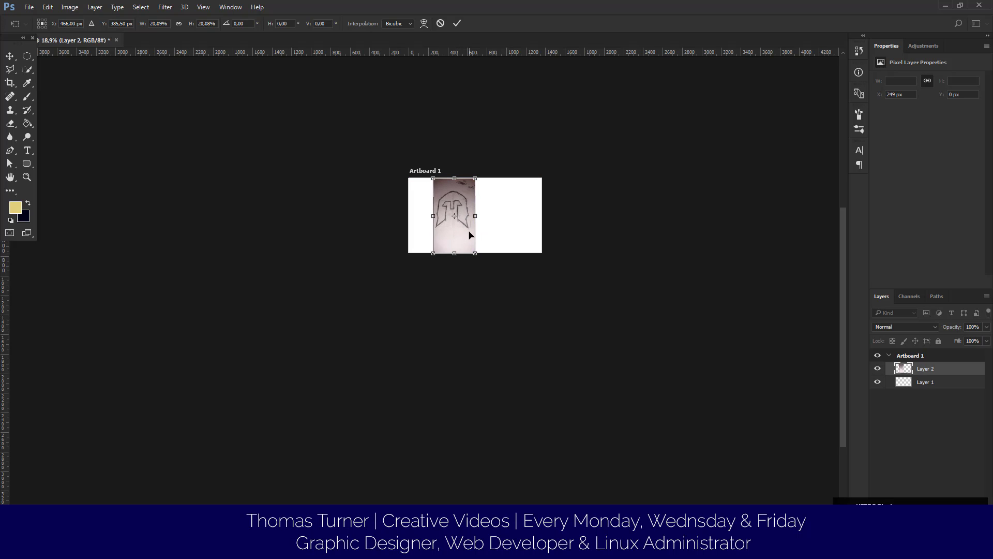
key("Return")
scroll(451, 209, "up", 2)
scroll(450, 209, "up", 5)
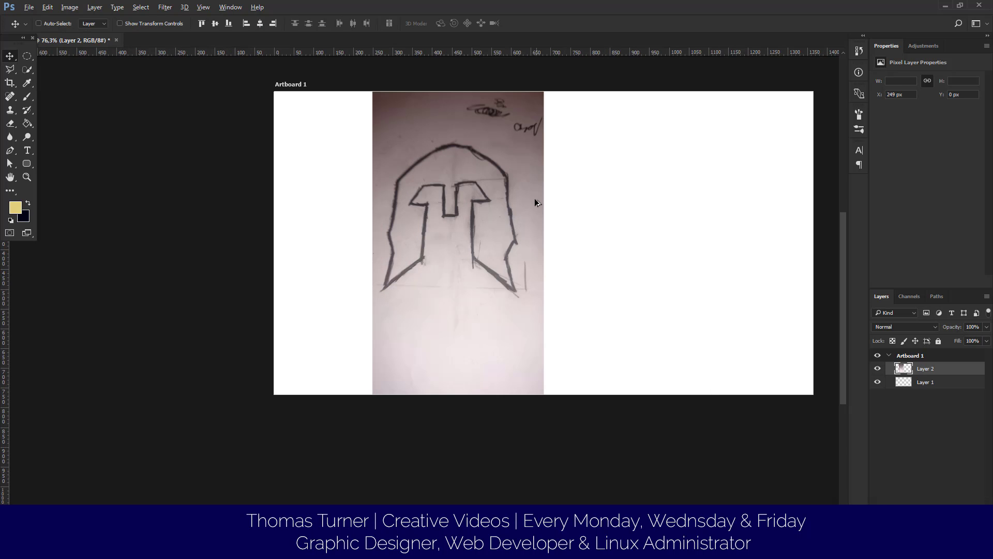
Step: Start a Pen tool path tracing the helmet's left cheek guard from its inner corner to the lower tip and up to the outer bend
scroll(470, 209, "up", 1)
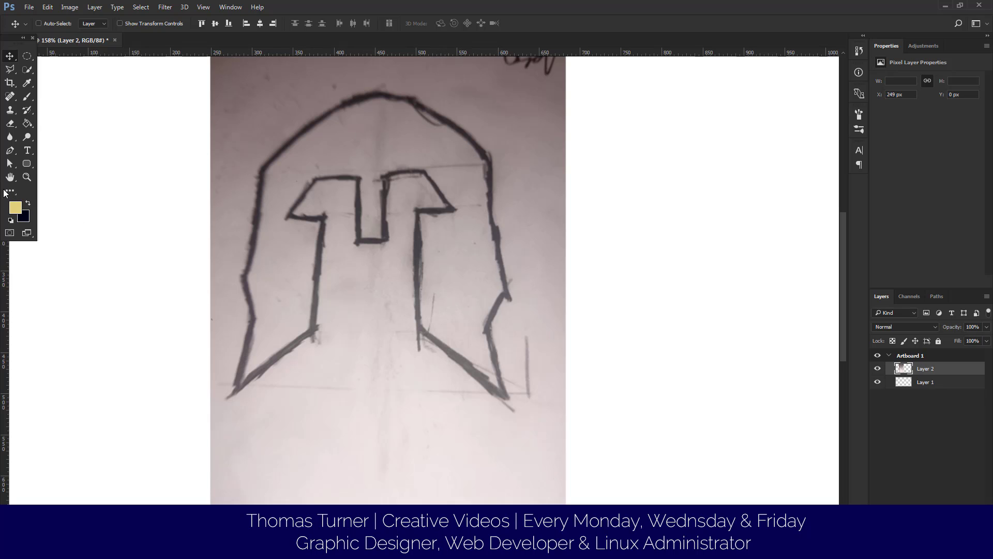
left_click(9, 153)
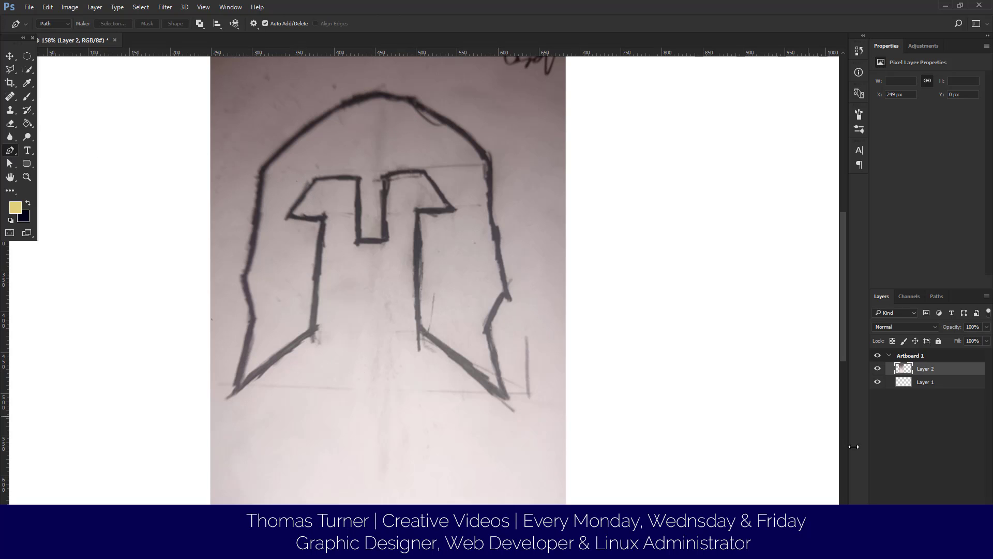
left_click(312, 327)
left_click(256, 316)
scroll(232, 398, "up", 3)
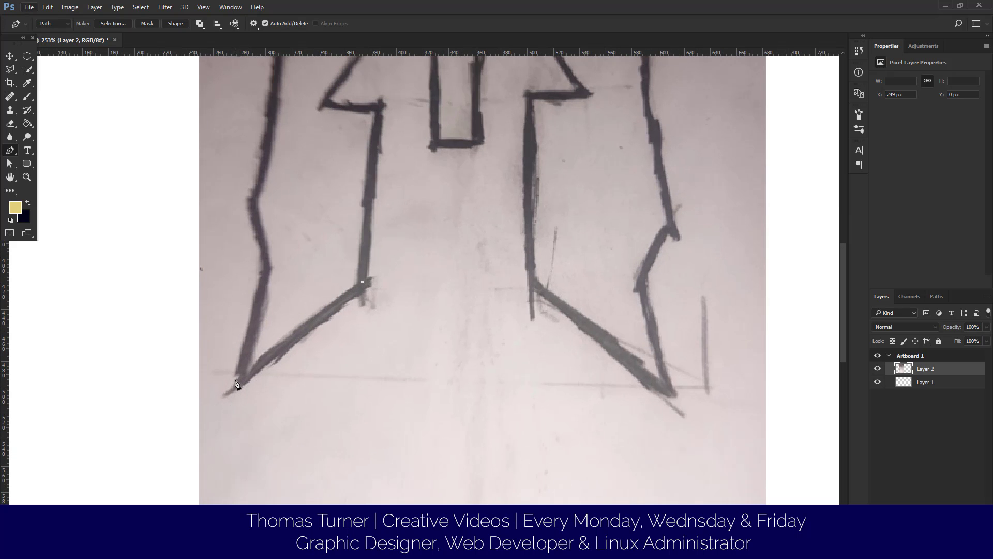
left_click(238, 384)
left_click(268, 274)
scroll(227, 396, "up", 3)
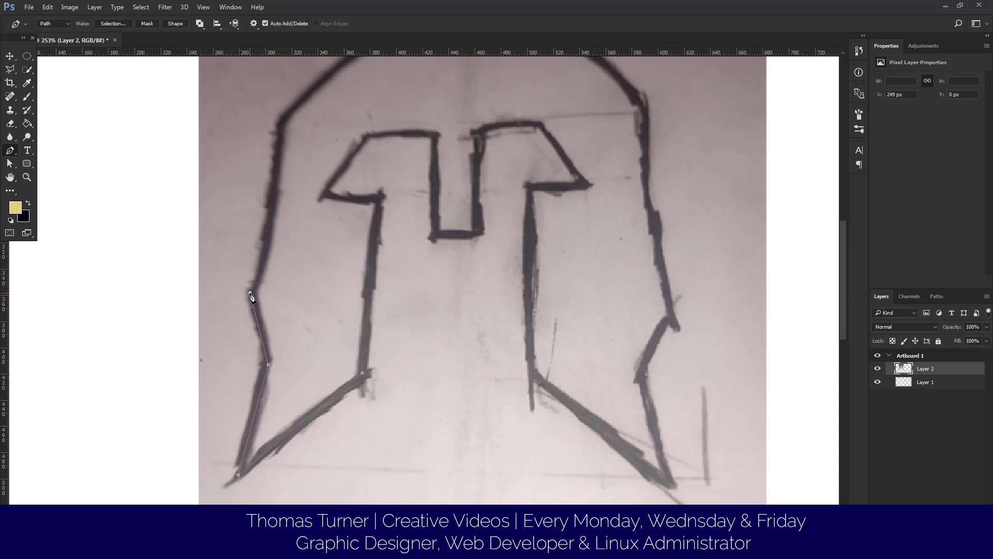
left_click(256, 296)
key("ctrl+z")
left_click(253, 292)
key("ctrl+alt+z")
key("ctrl+alt+z")
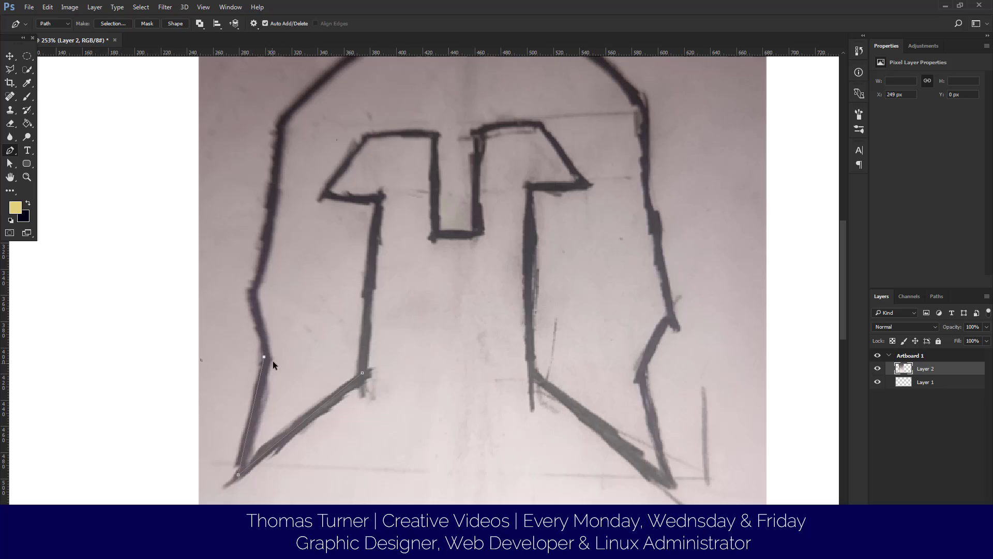
left_click(270, 358)
key("ctrl+alt+z")
Step: Trace the helmet's outer left side from the bend above the cheek tip up to the dome, ending with a curved segment near the crown
left_click(267, 357)
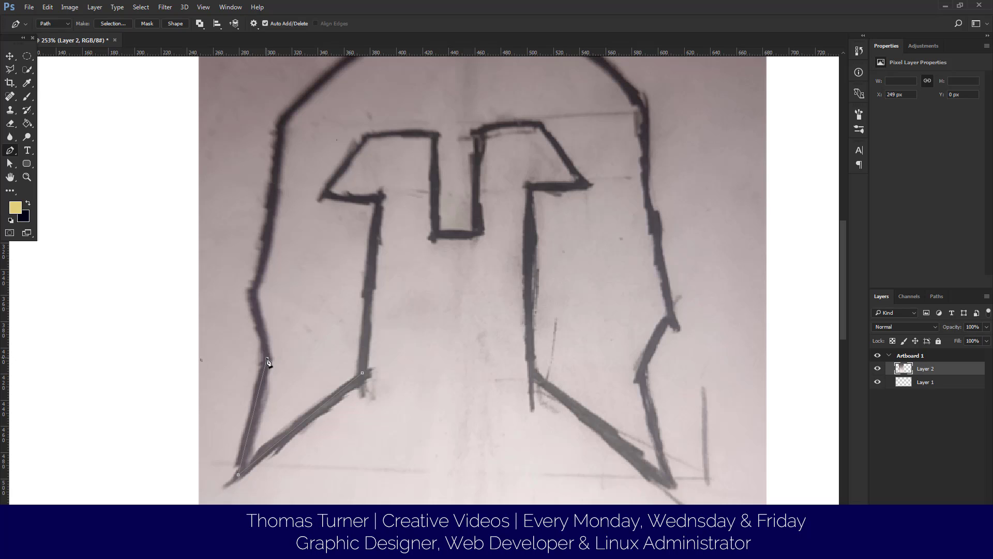
left_click(251, 298)
scroll(282, 331, "up", 3)
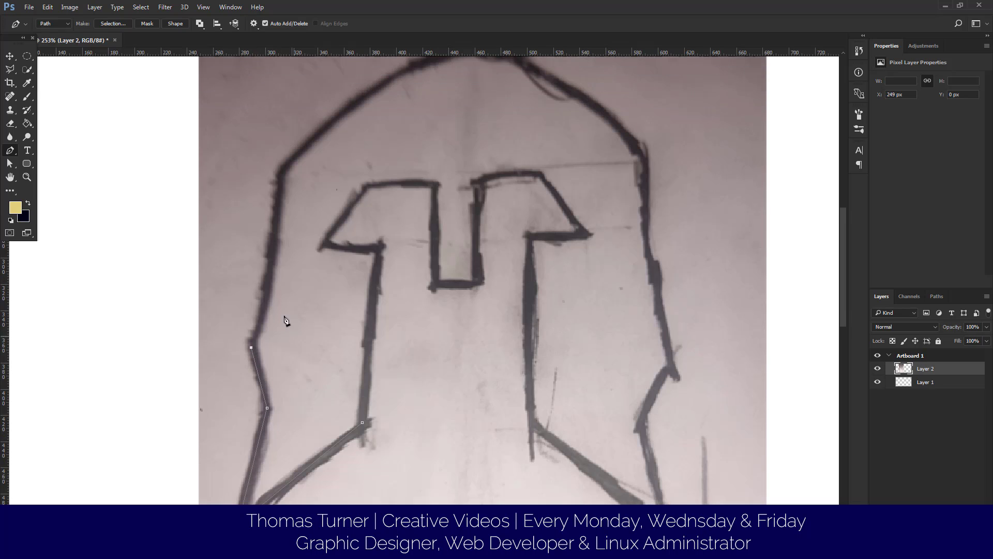
left_click_drag(277, 269, 278, 229)
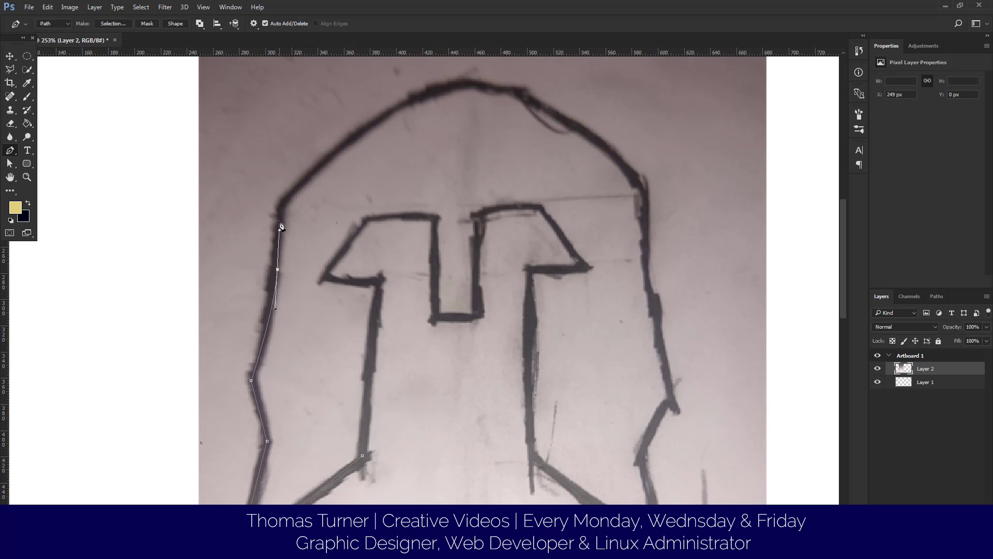
left_click(280, 210)
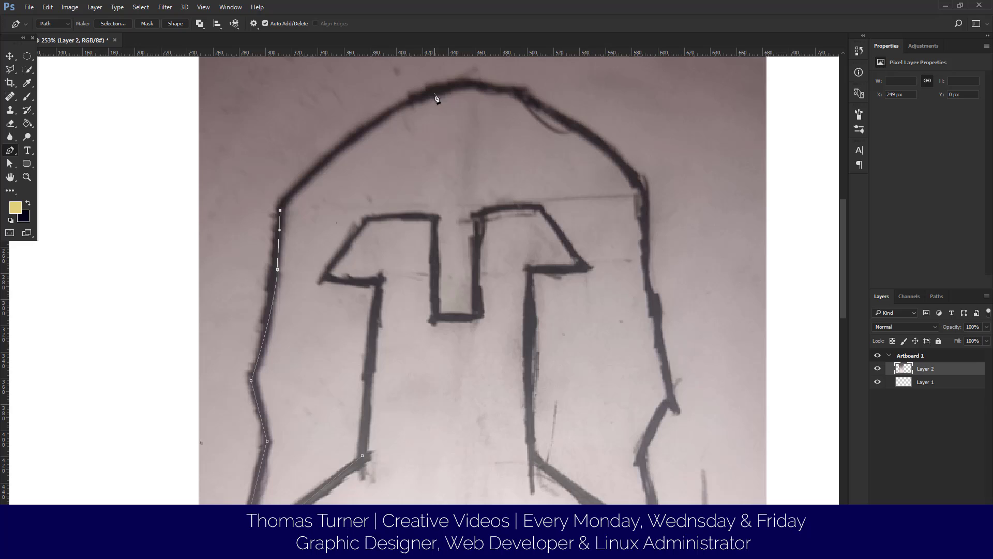
left_click_drag(433, 94, 561, 96)
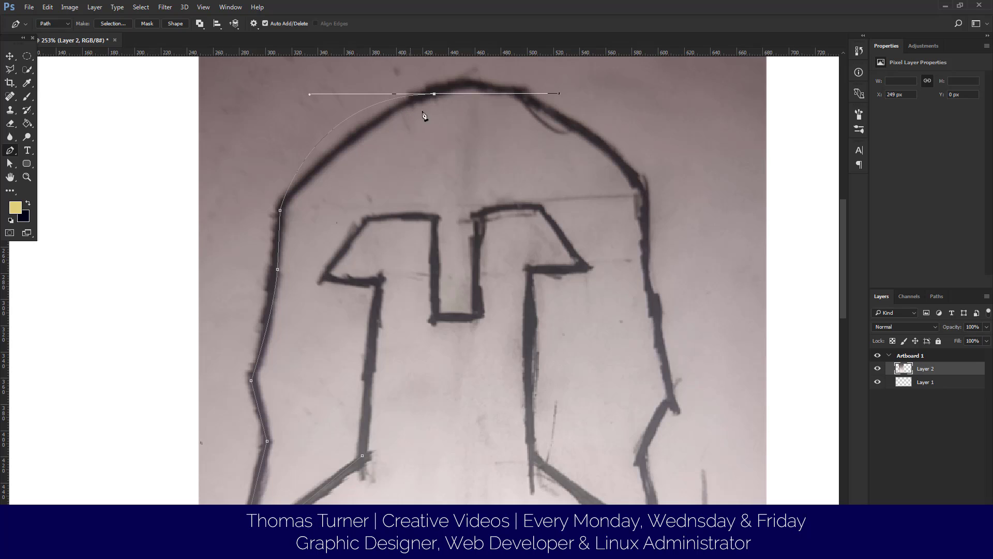
Step: Continue the Pen path from the left cheek guard's inner corner up its inner edge and around the left eye opening's outer corner to its upper corner
left_click(10, 55)
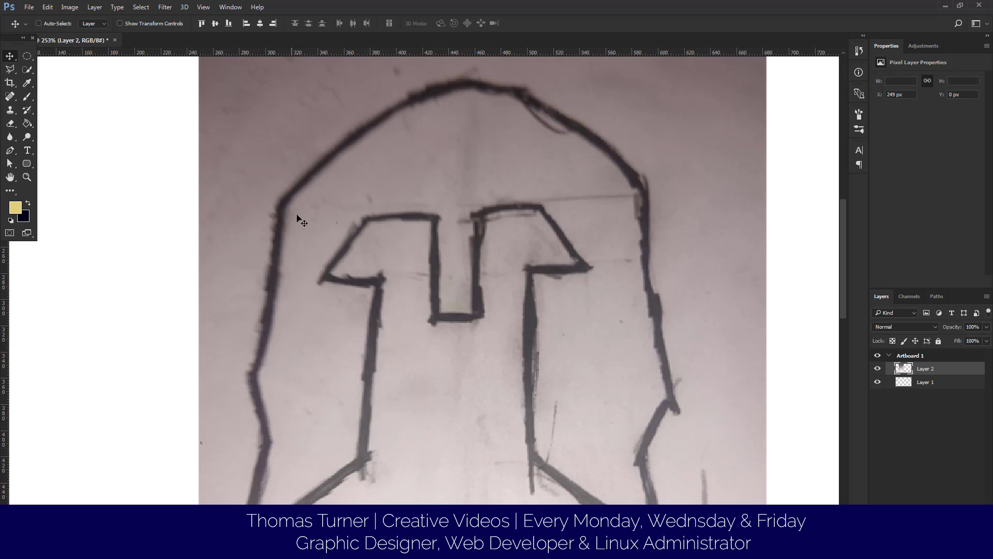
left_click(9, 163)
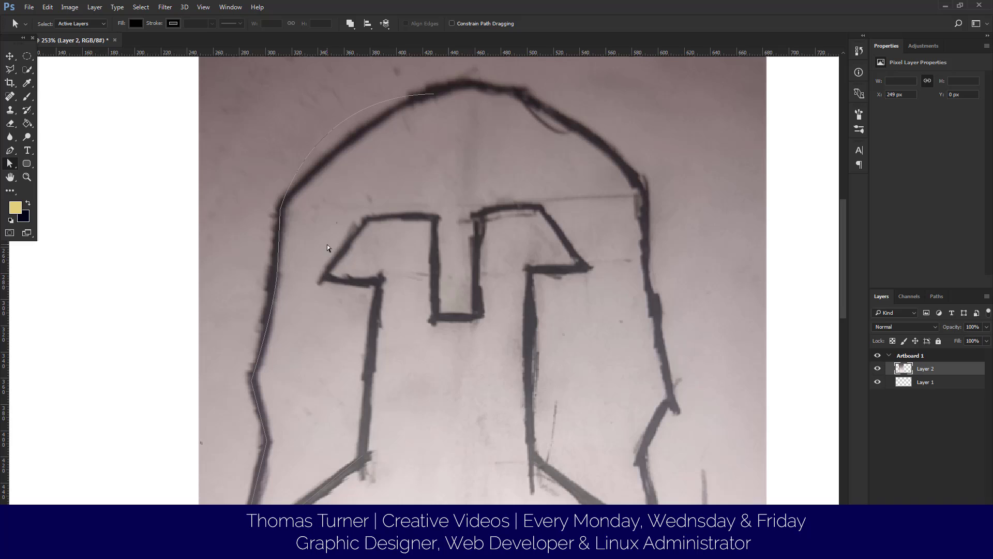
scroll(343, 366, "down", 4)
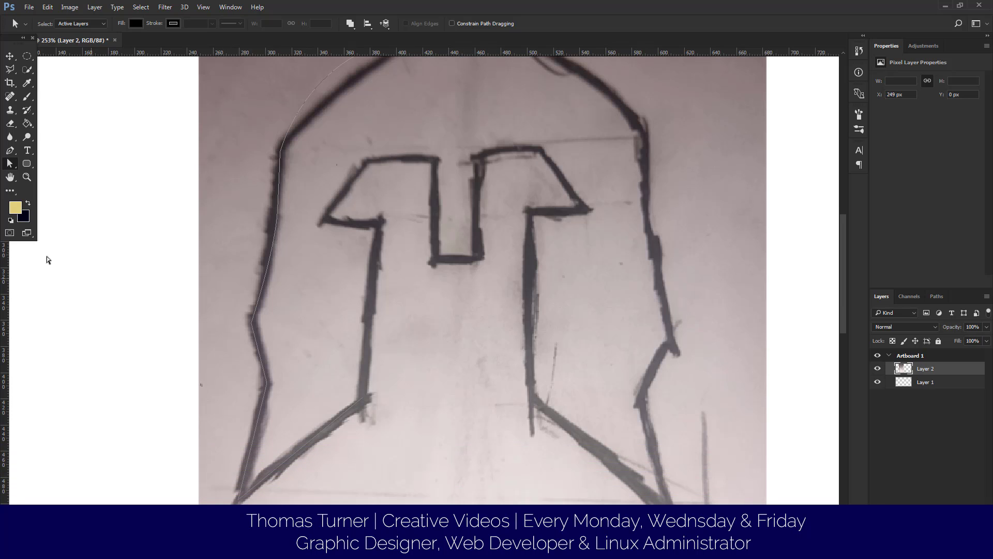
left_click_drag(10, 150, 34, 155)
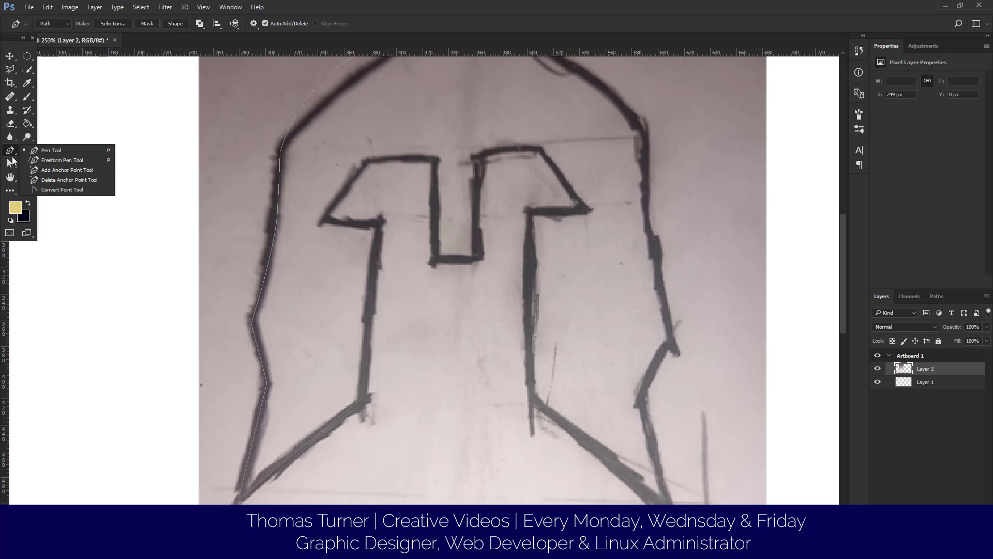
left_click(49, 150)
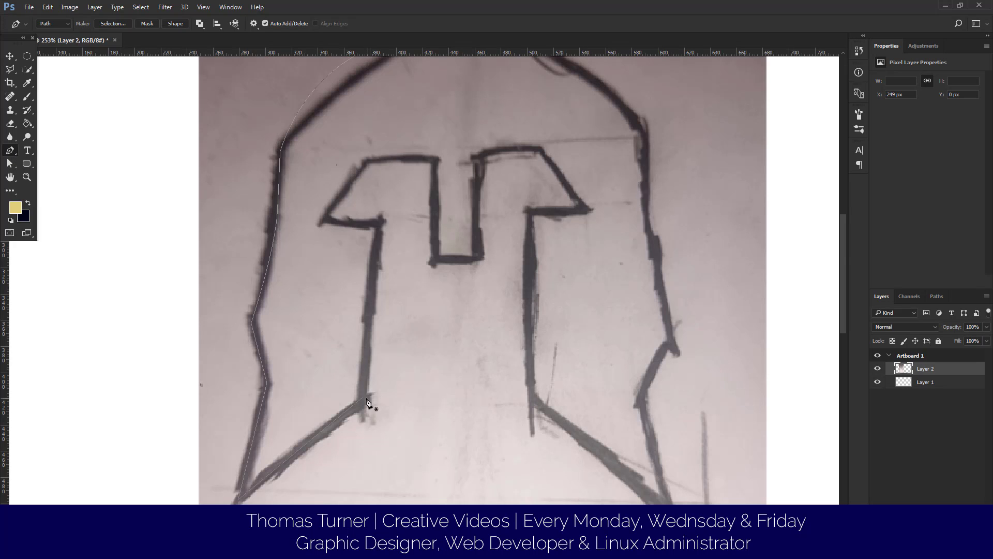
left_click(375, 234)
scroll(375, 236, "up", 1)
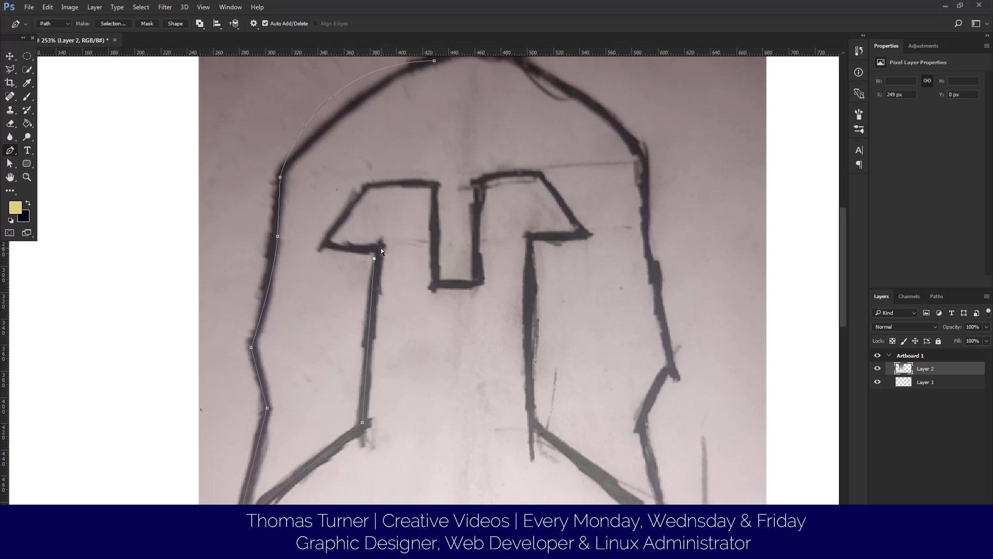
key("ctrl+z")
left_click(382, 246)
left_click_drag(345, 248, 327, 243)
left_click(370, 186)
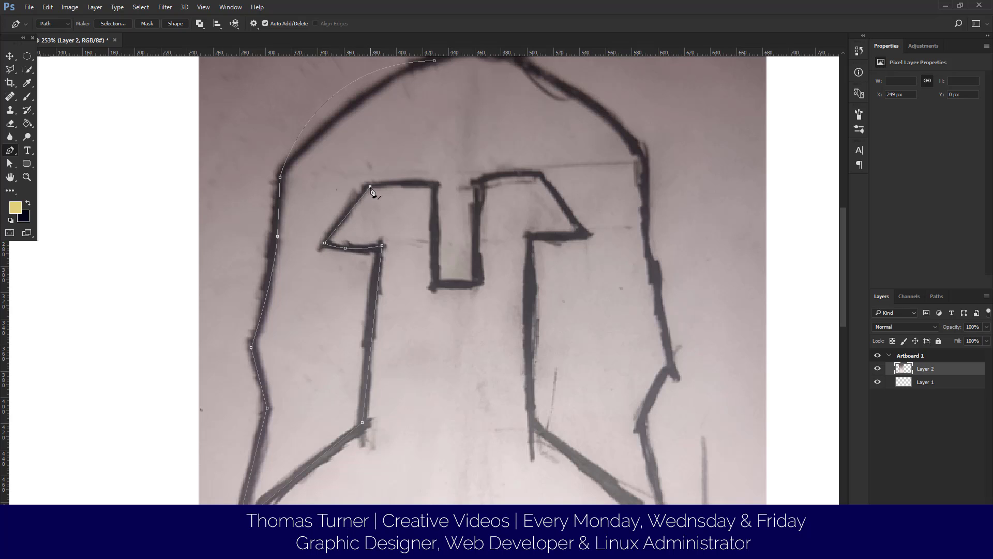
Step: Trace the left eye opening's upper edge to the nose guard, down the guard's left side and along its lower edge to the middle
left_click(439, 186)
key("ctrl+z")
left_click(434, 182)
key("ctrl+z")
left_click_drag(420, 185, 436, 189)
key("z")
key("p")
left_click(434, 187)
left_click(433, 286)
Step: Place a vertical guide through the middle of the nose guard at the traced path's end point
scroll(484, 313, "up", 2)
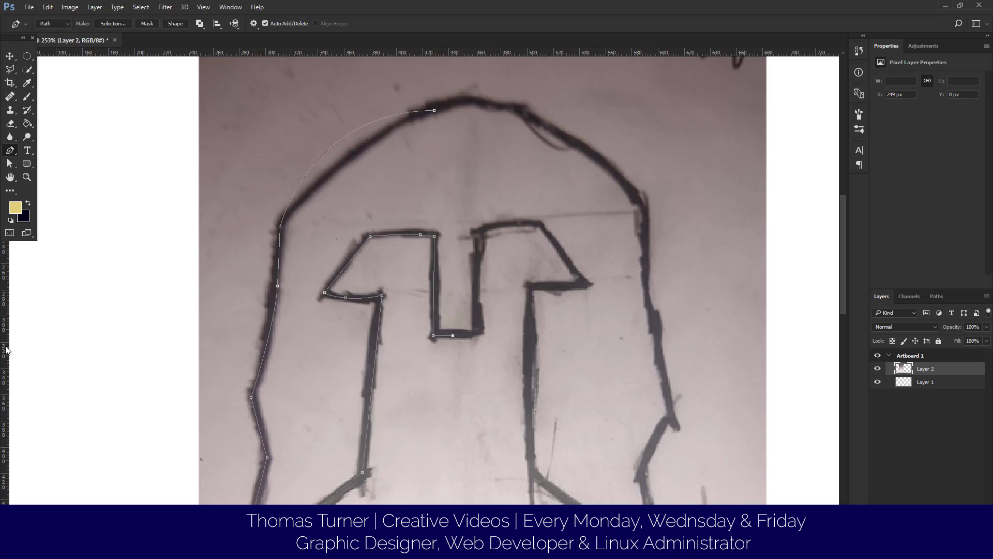
left_click_drag(6, 350, 454, 361)
Step: Try to adjust the path's crown end point with the Freeform Pen and Convert Point tools
right_click(10, 151)
left_click(51, 157)
right_click(7, 154)
left_click(52, 159)
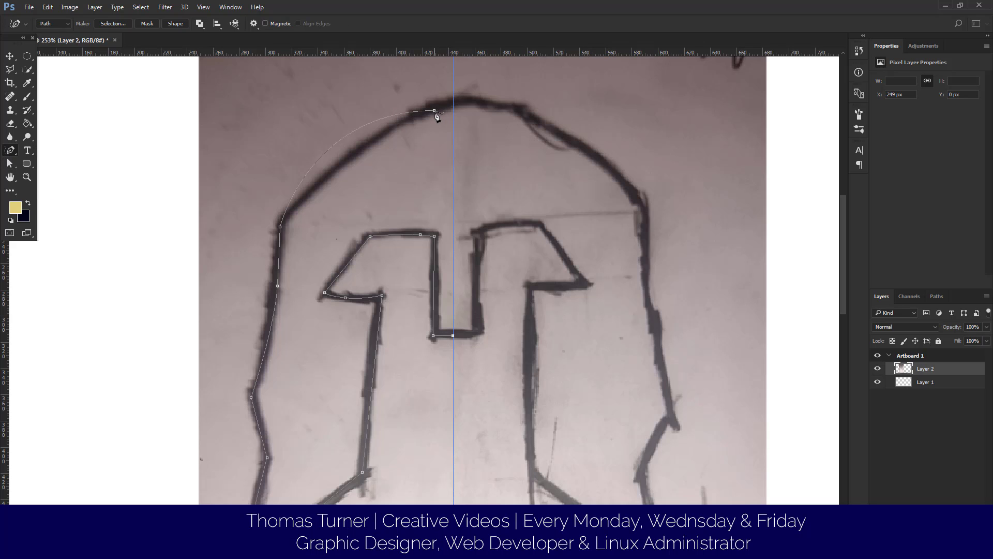
left_click_drag(435, 113, 448, 113)
right_click(10, 154)
left_click(61, 189)
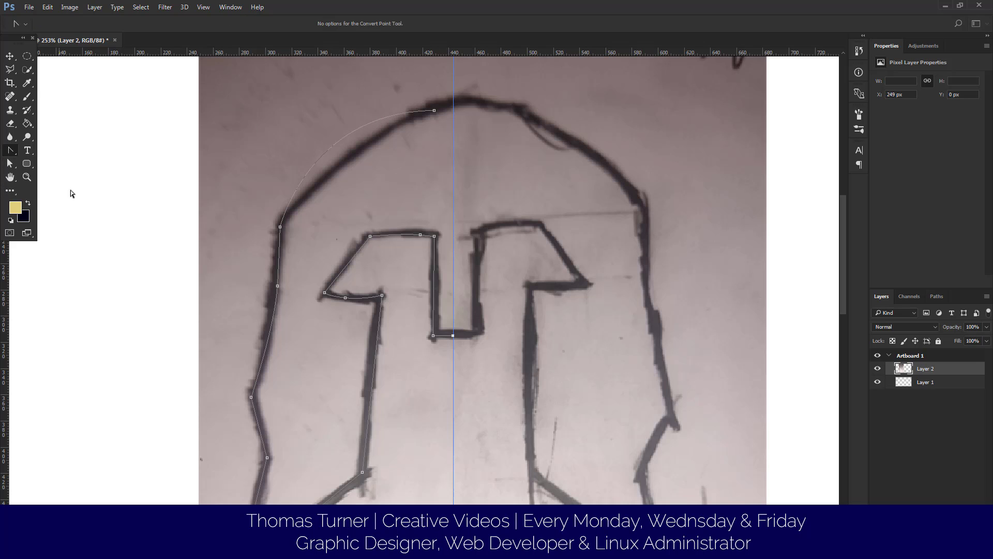
left_click(280, 227)
left_click_drag(434, 113, 559, 110)
right_click(11, 154)
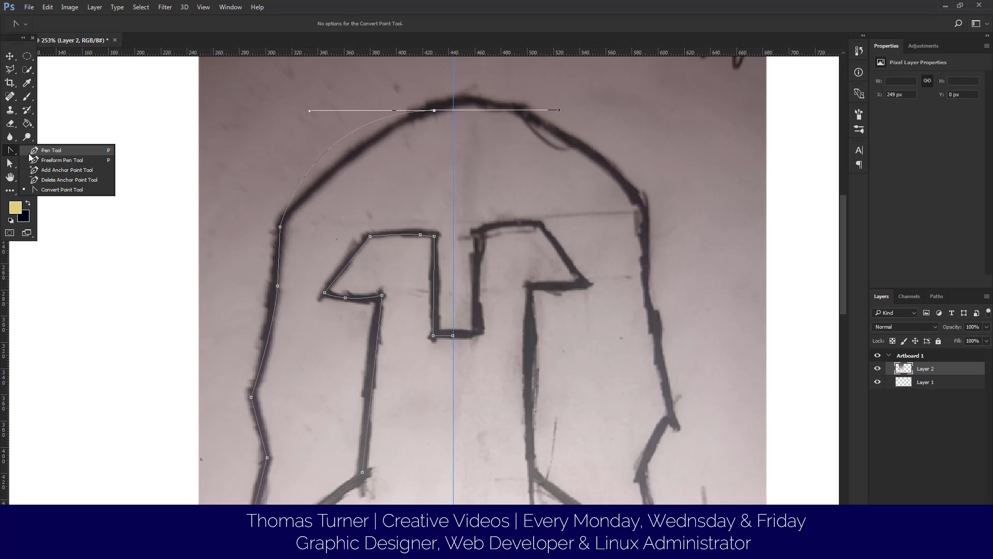
Step: Move the path's crown end point up to the top of the dome near the vertical guide with Direct Selection
left_click(10, 164)
right_click(10, 164)
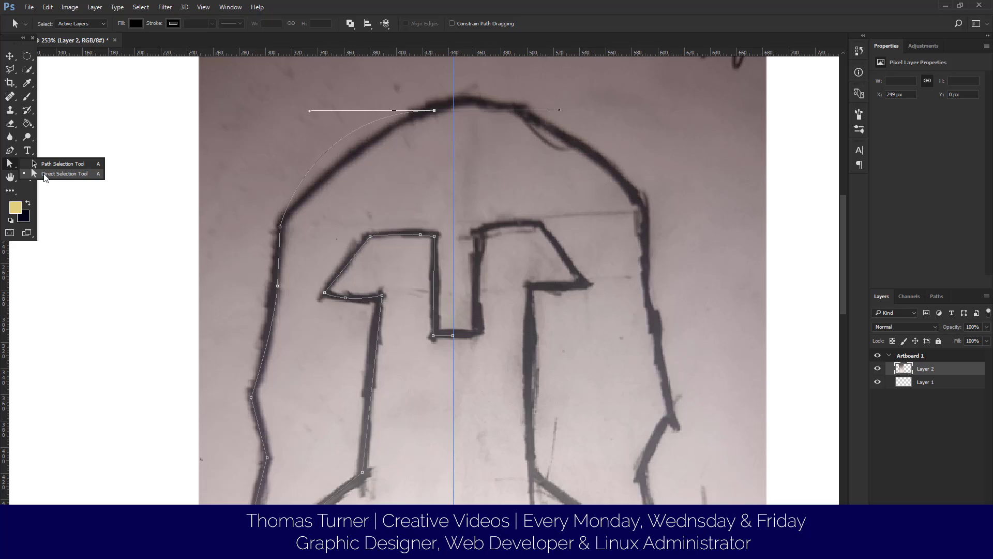
left_click(44, 175)
left_click_drag(433, 110, 458, 103)
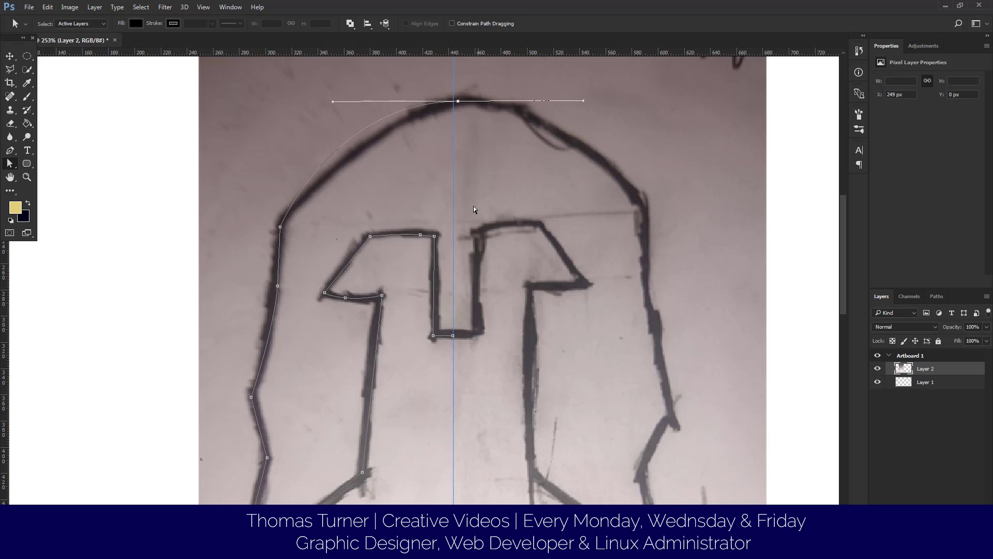
left_click(473, 209)
Step: Add a new layer above the helmet sketch layer
scroll(425, 279, "down", 2)
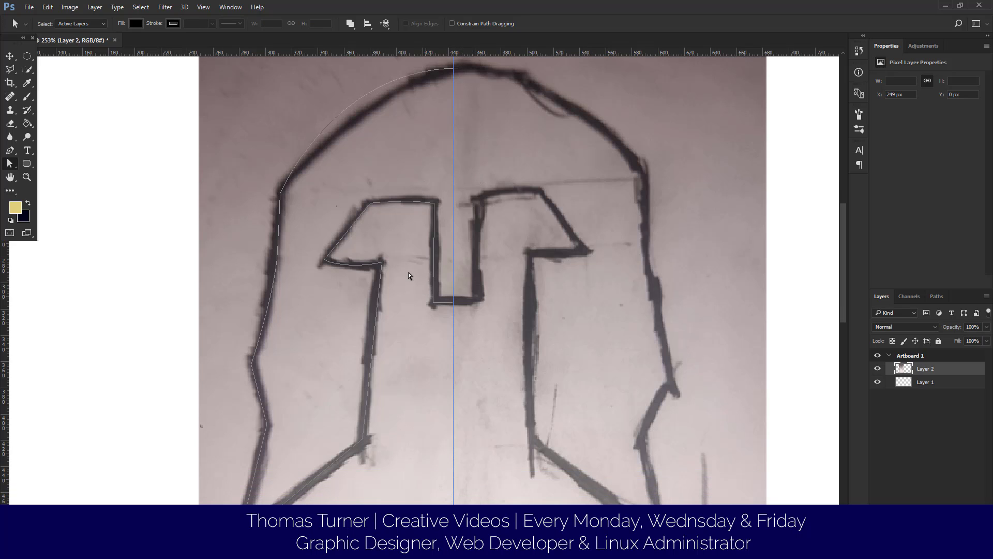
key("ctrl+shift+alt+n")
Step: Try filling the traced half-helmet path with a green color in Normal mode at 100% opacity, and undo the fill
right_click(600, 399)
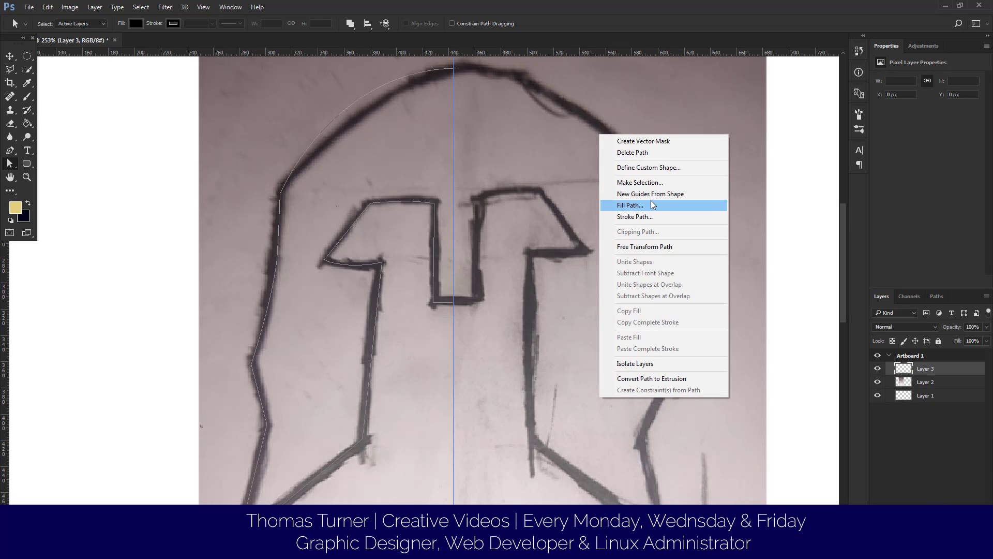
left_click(556, 279)
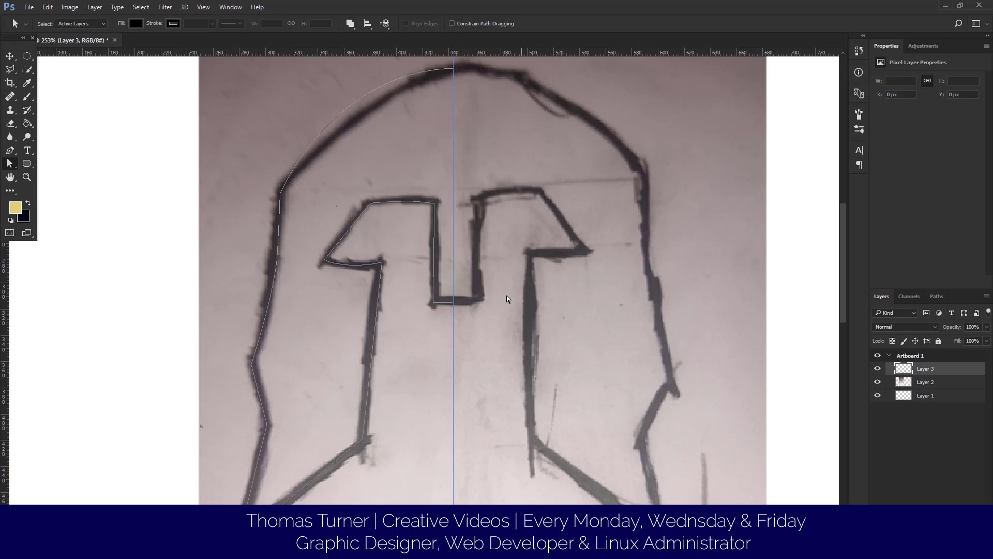
right_click(512, 211)
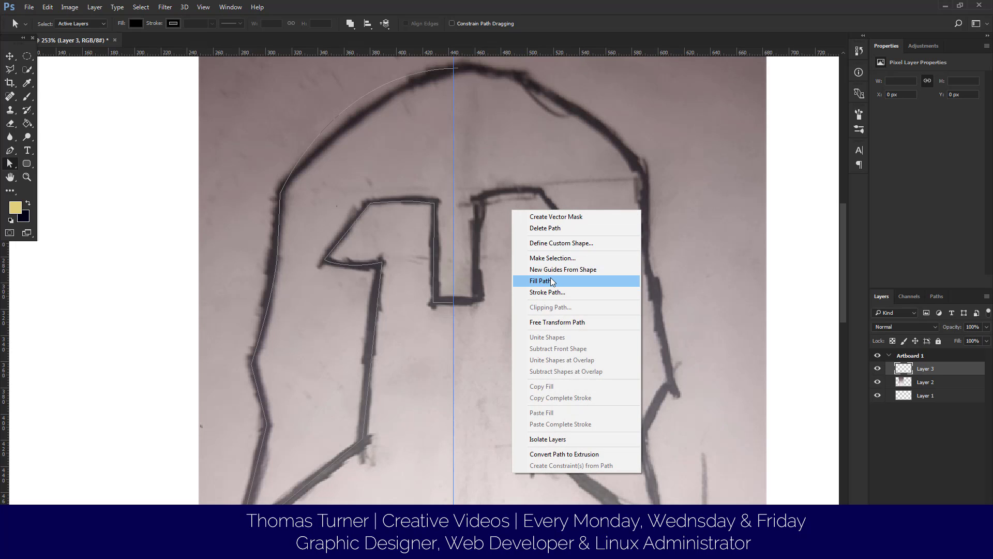
left_click(552, 281)
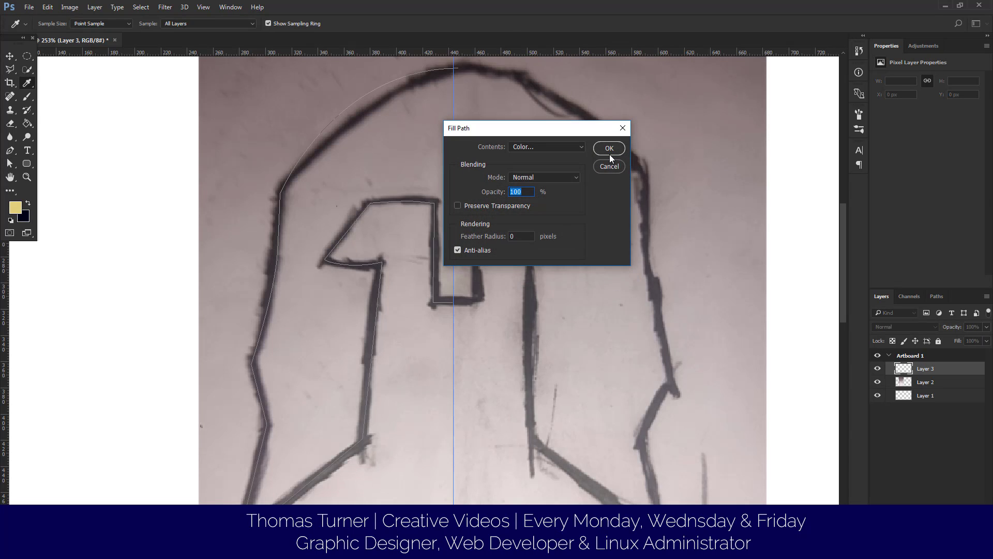
left_click(609, 150)
key("a")
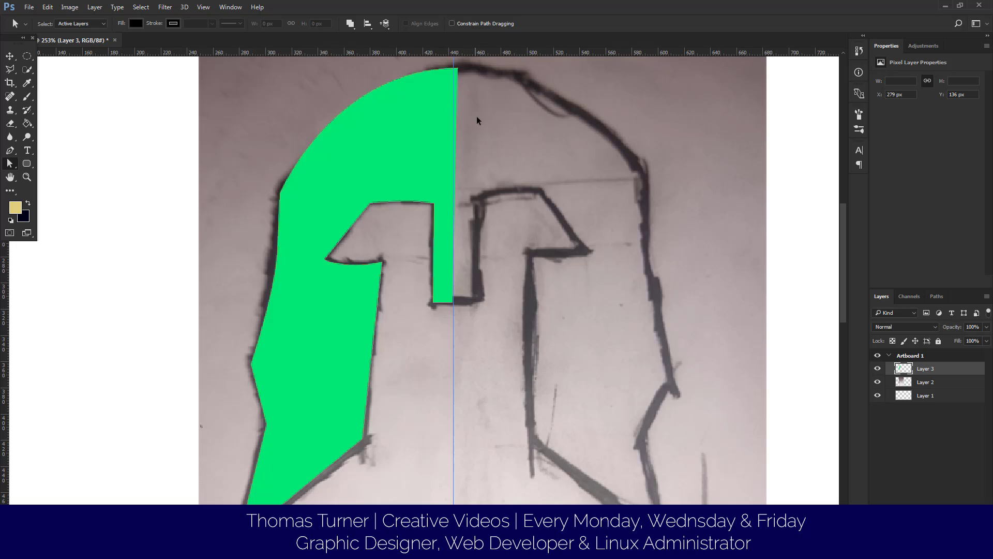
key("ctrl+z")
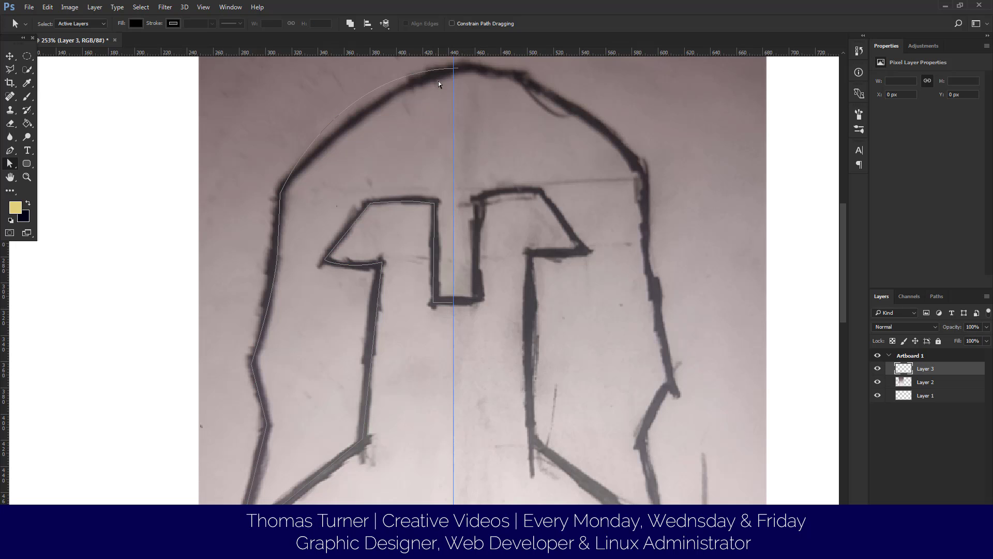
Step: Align the path's crown end point exactly with the vertical guide using Direct Selection
right_click(8, 166)
left_click(62, 171)
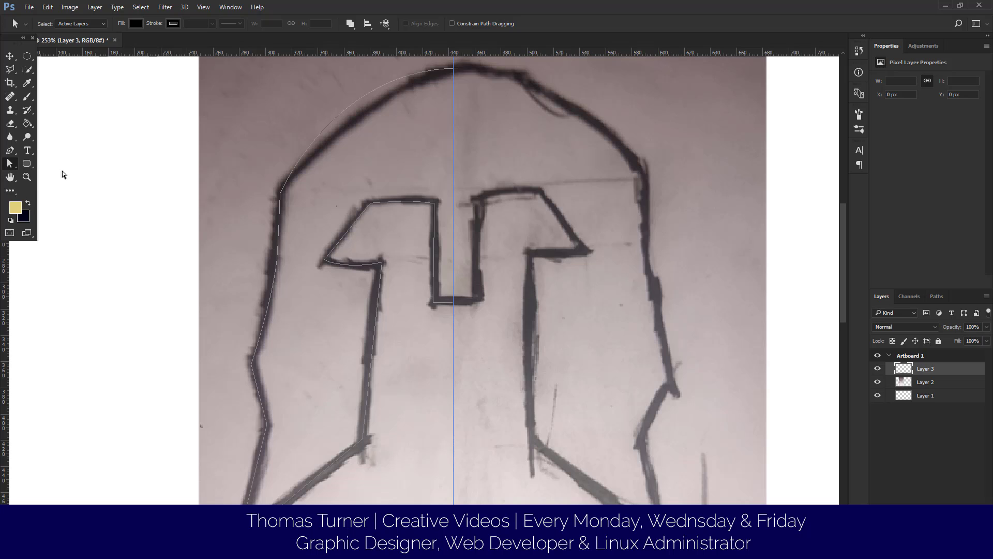
left_click(457, 69)
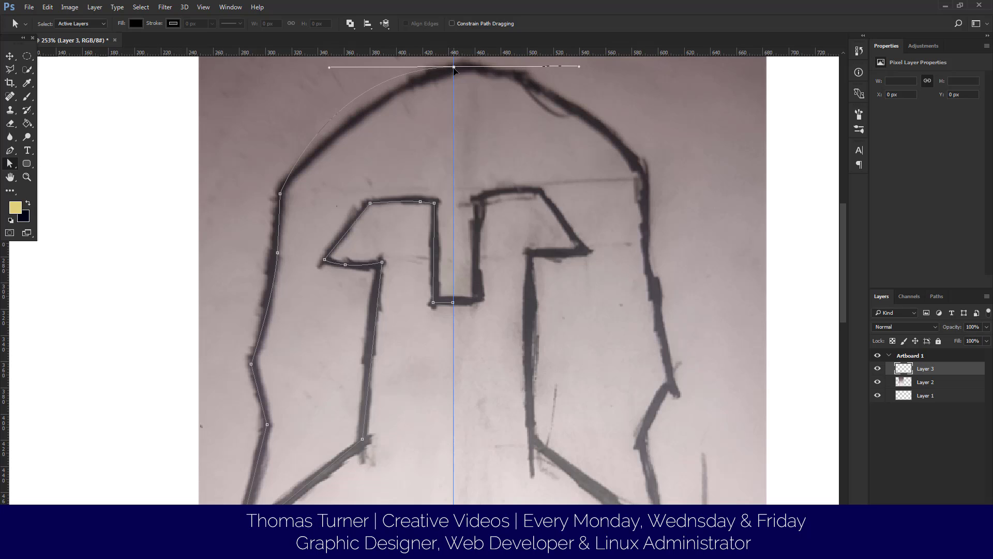
left_click(456, 93)
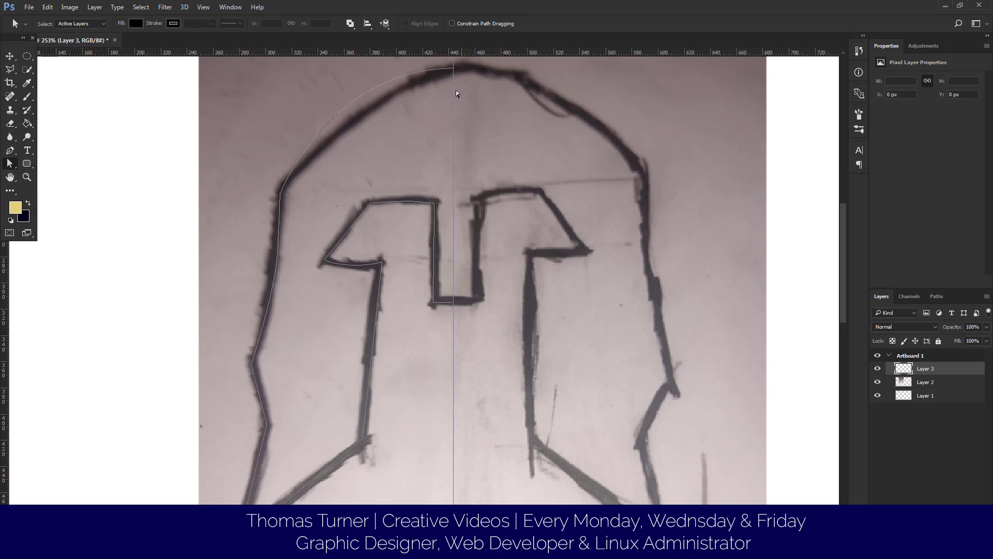
Step: Extend the path from the crown point with a Pen anchor on the vertical guide in the forehead area
left_click(10, 150)
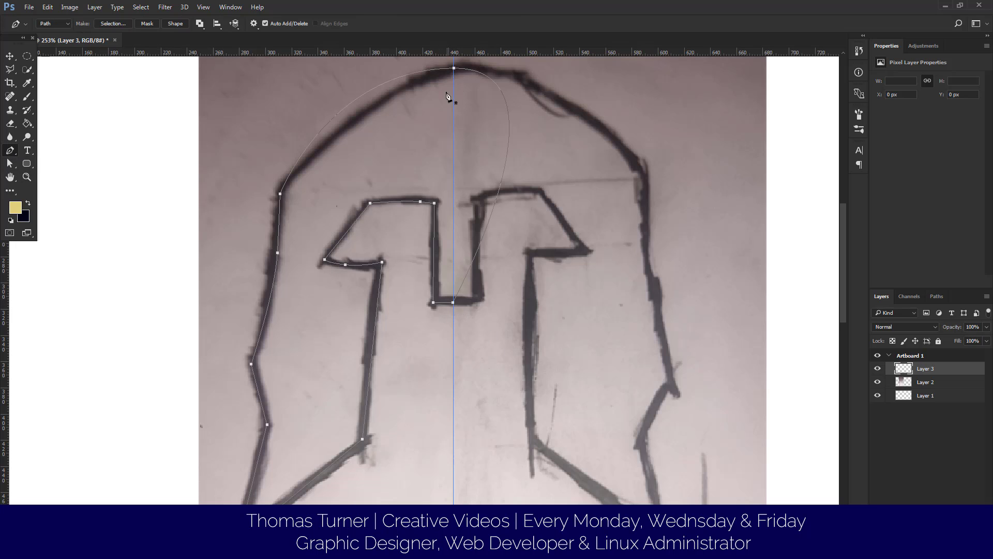
left_click(453, 135)
left_click(453, 67)
right_click(18, 150)
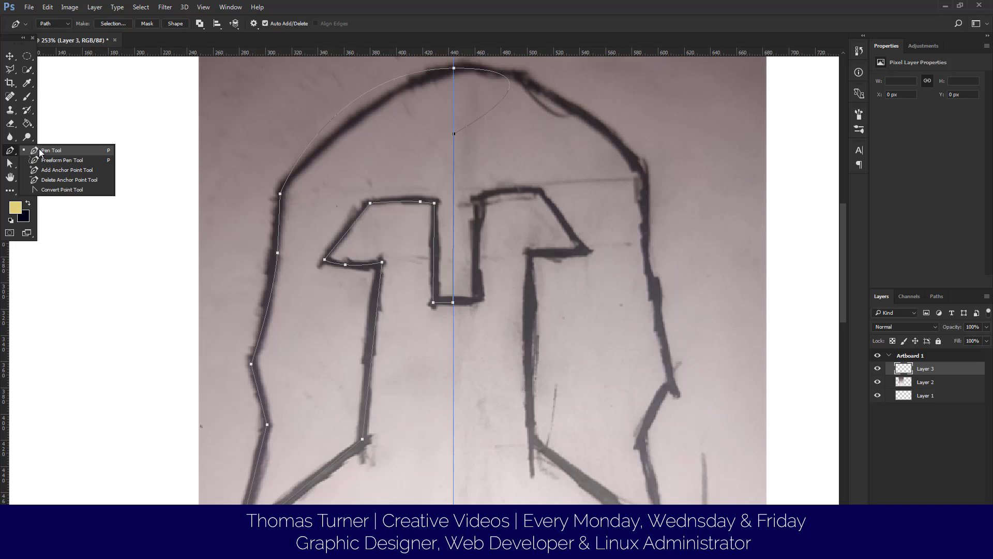
Step: Try to adjust the crown and forehead points with Direct Selection, and shift the displaced path back over the sketch lines
left_click(11, 161)
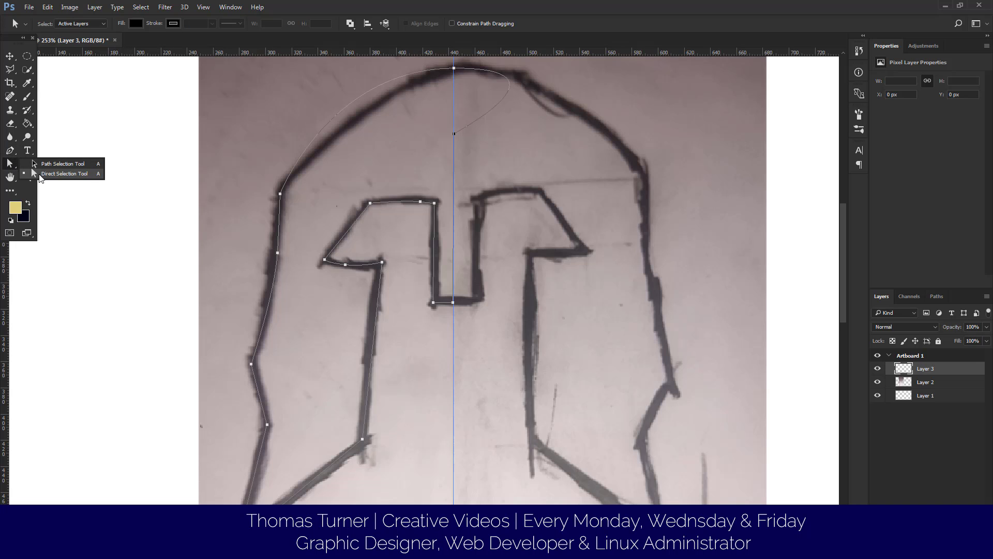
left_click(40, 176)
left_click_drag(457, 70, 454, 76)
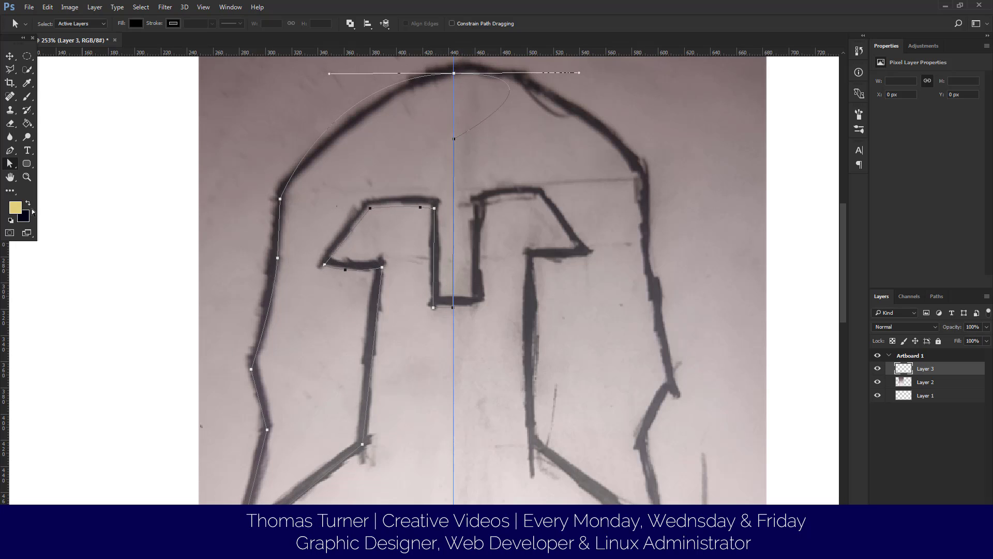
right_click(7, 155)
right_click(9, 162)
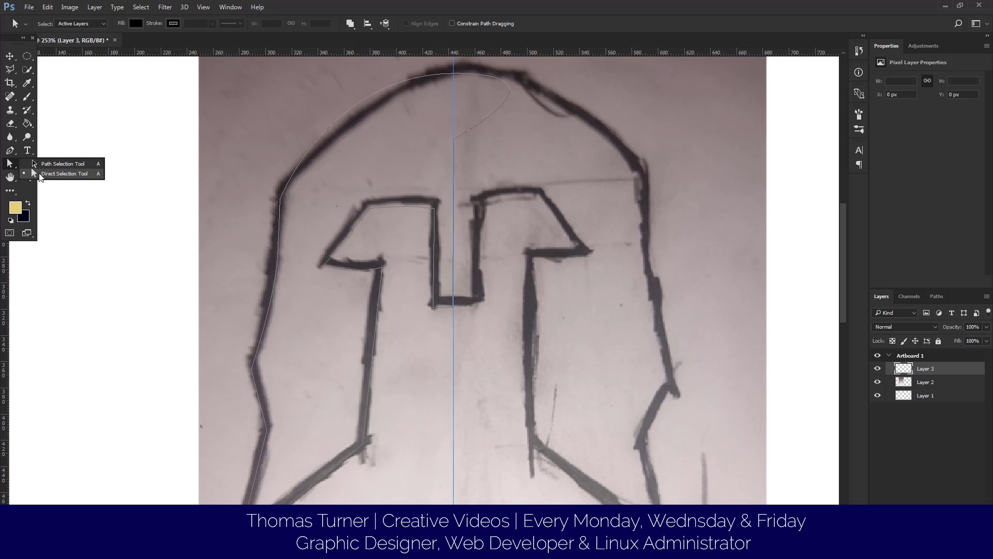
left_click(39, 174)
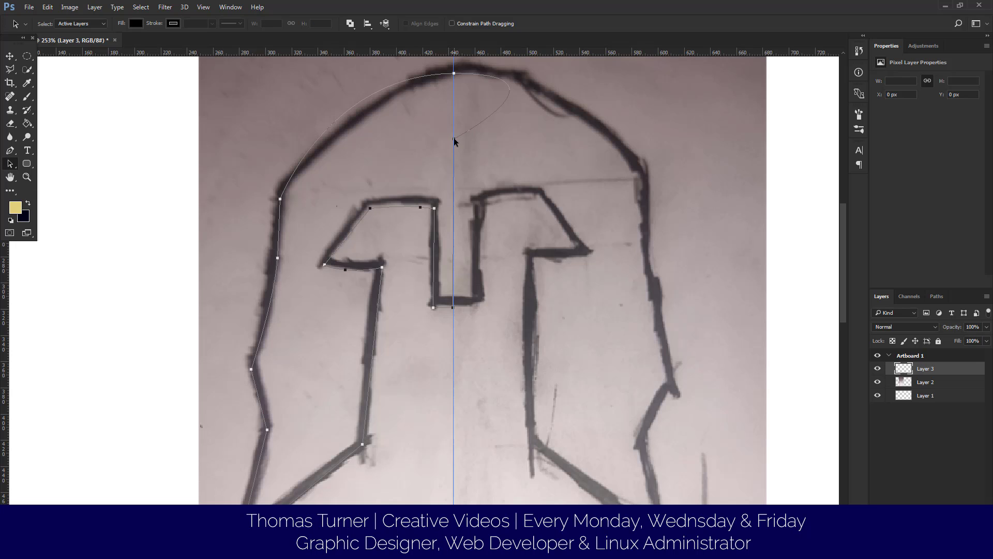
left_click_drag(454, 137, 451, 140)
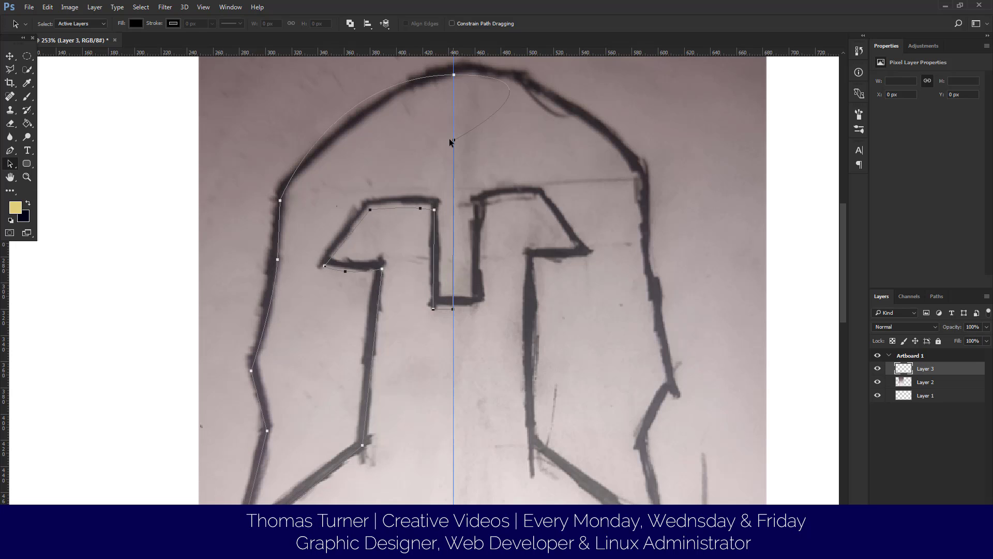
right_click(10, 164)
left_click(41, 167)
left_click_drag(457, 145, 459, 139)
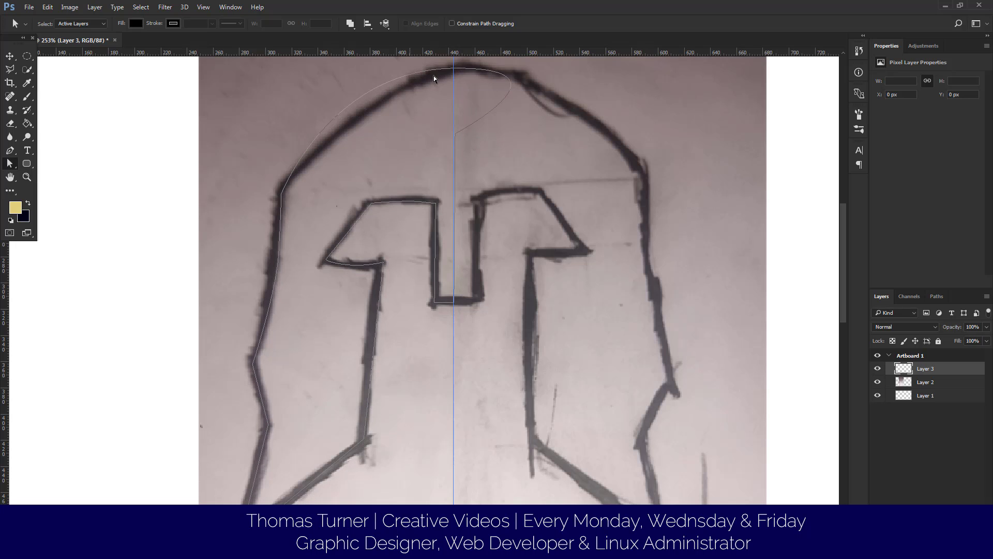
Step: Remove the crown anchor from the path with the Delete Anchor Point tool
right_click(9, 164)
left_click(11, 152)
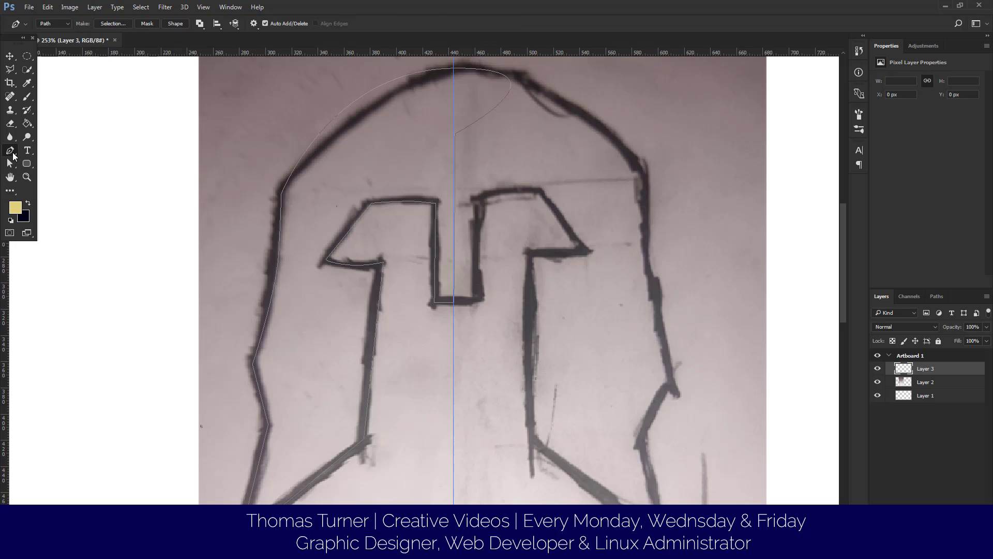
right_click(11, 152)
left_click(53, 180)
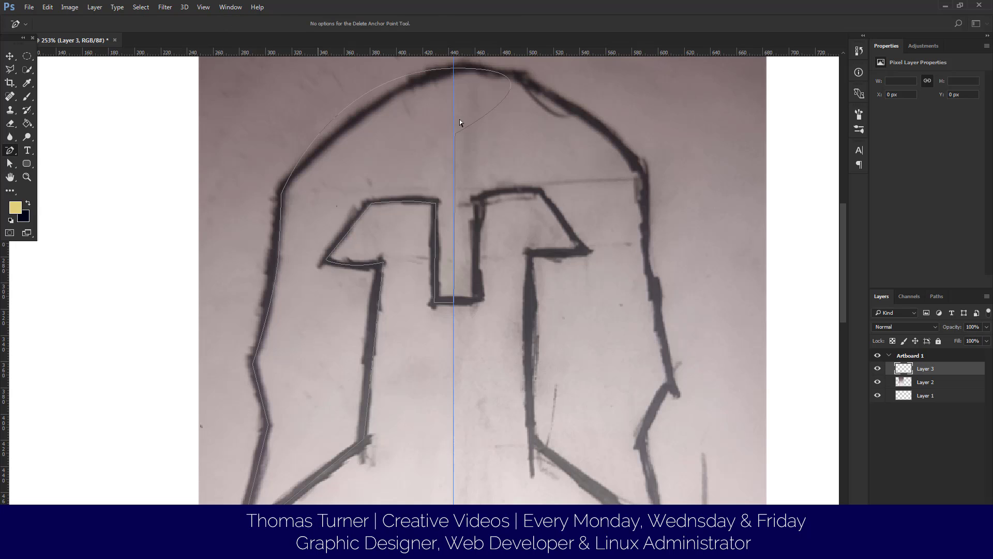
left_click(454, 69)
Step: Delete the forehead anchor point on the centre guide from the helmet path using Direct Selection
left_click(9, 164)
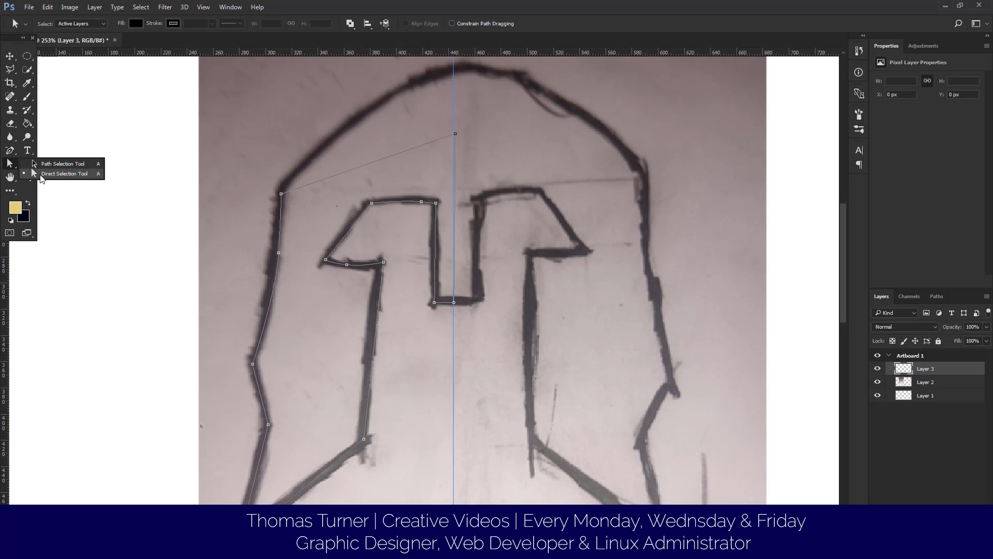
left_click(40, 175)
left_click_drag(421, 154, 438, 148)
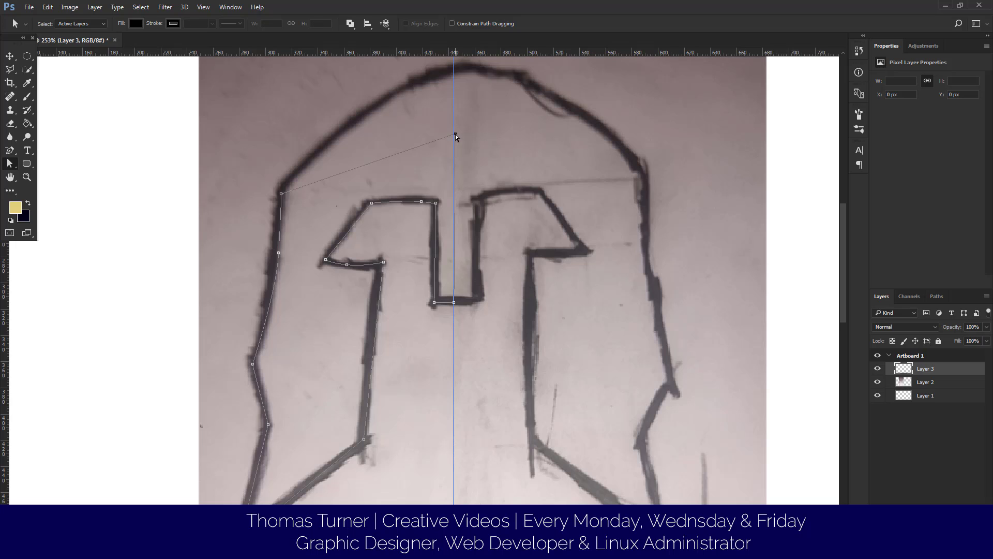
key("Delete")
Step: Close the helmet path with the Pen tool, running straight up the guide from the nose guard to the crown and curving to the temple
left_click(9, 153)
left_click(36, 157)
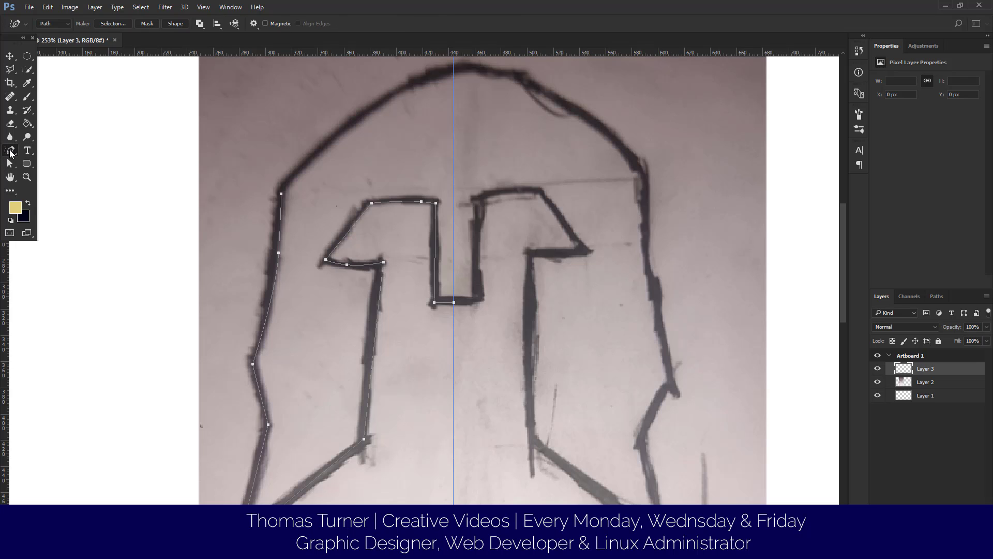
left_click(10, 151)
left_click(42, 150)
left_click(454, 302)
left_click(453, 64)
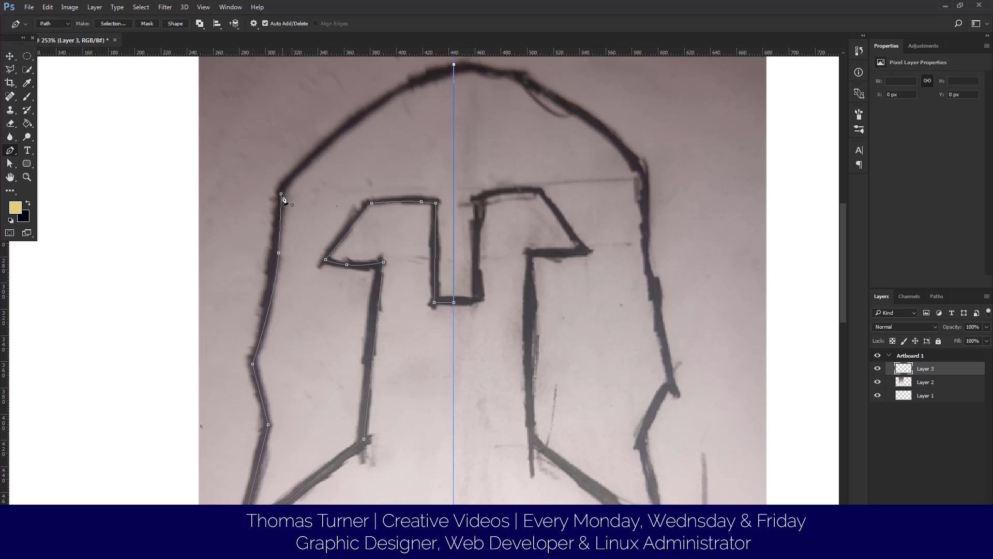
left_click_drag(281, 194, 266, 306)
Step: Deselect the finished path's anchor points and remove the vertical guide from the canvas
right_click(13, 152)
left_click(37, 152)
left_click(9, 164)
left_click_drag(538, 349, 250, 144)
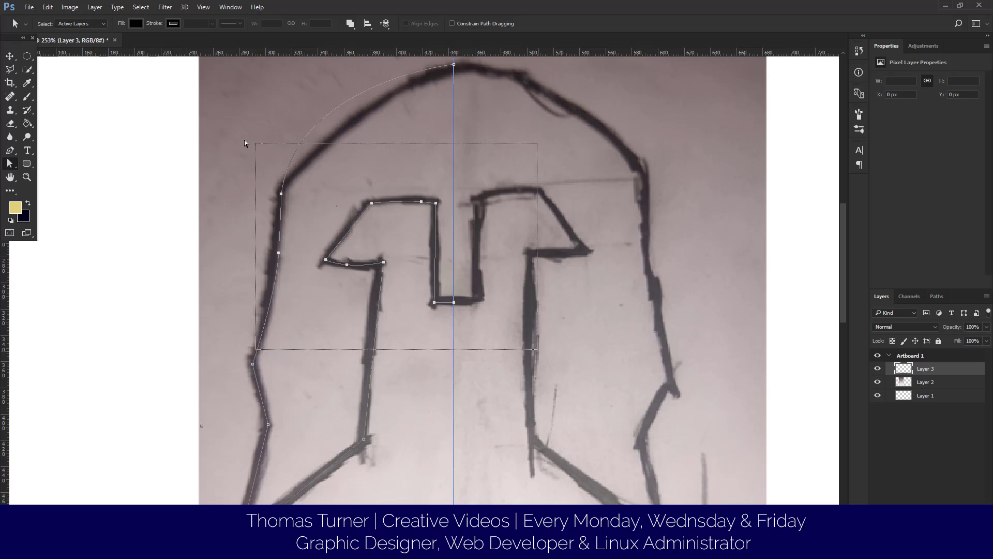
left_click(603, 311)
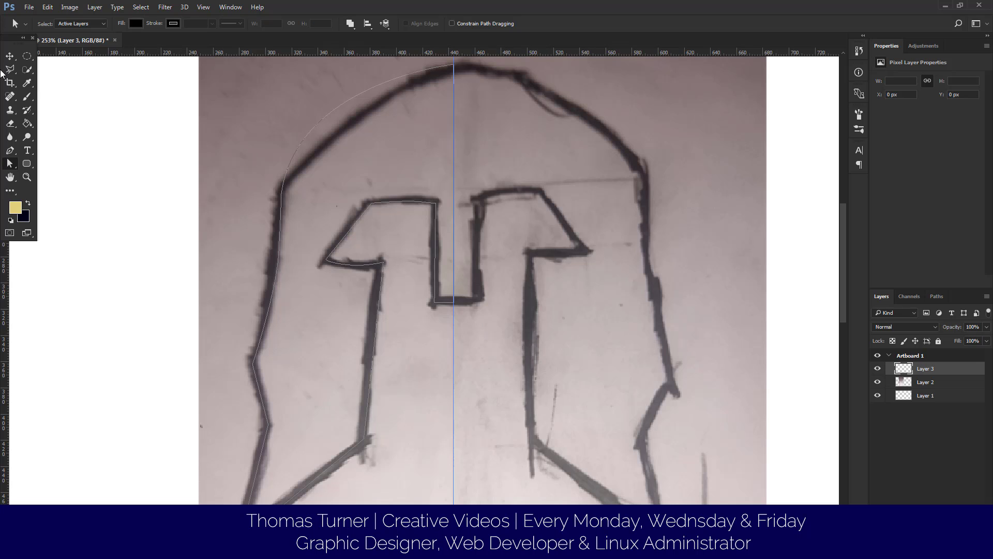
left_click(10, 56)
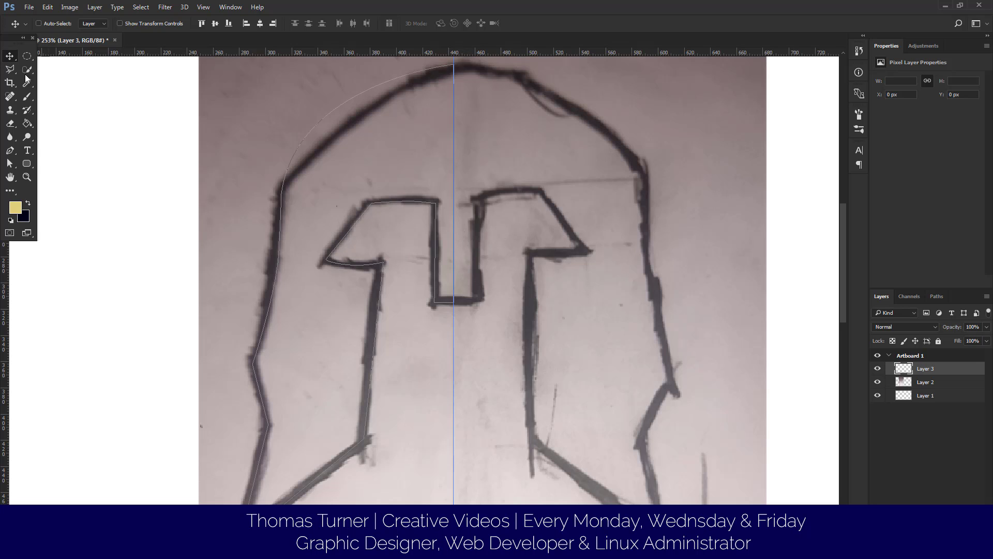
left_click_drag(453, 373, 5, 332)
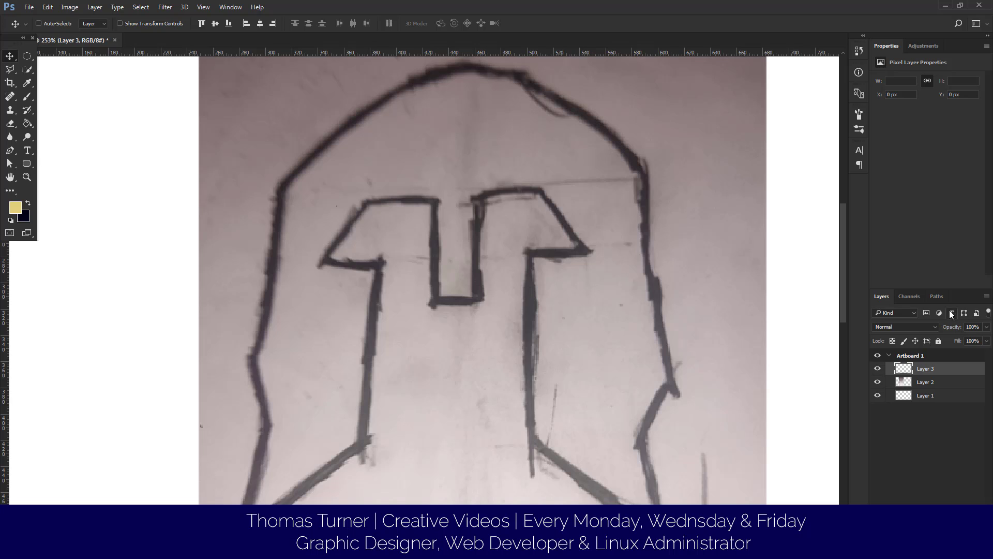
Step: Reactivate the Work Path so its outline is active on the canvas, without saving it as a named path
left_click(937, 295)
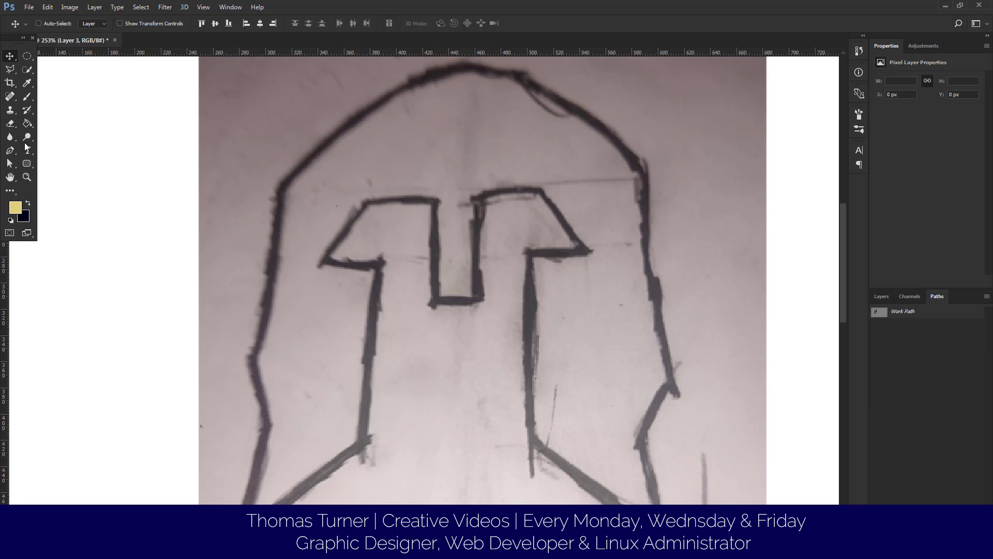
left_click(9, 163)
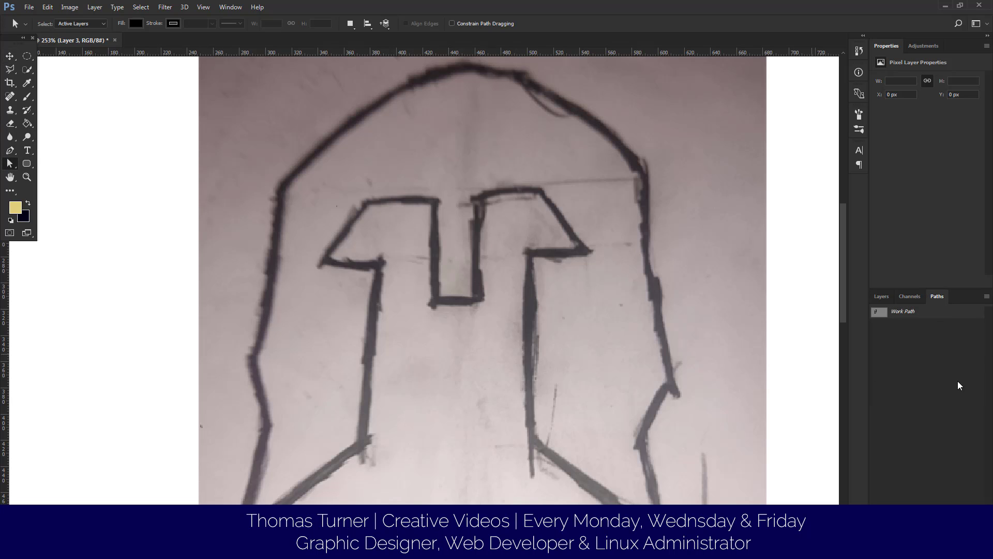
double_click(890, 313)
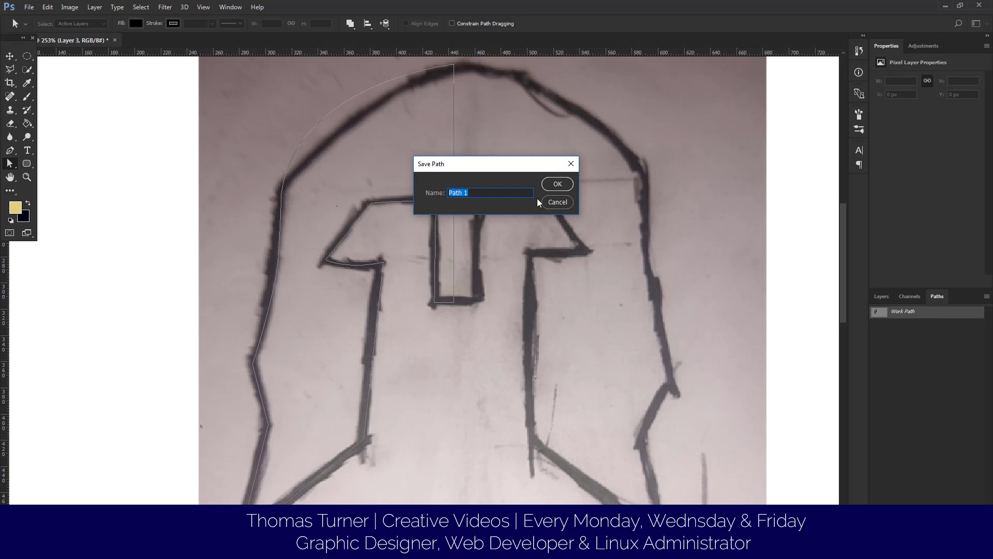
left_click(554, 202)
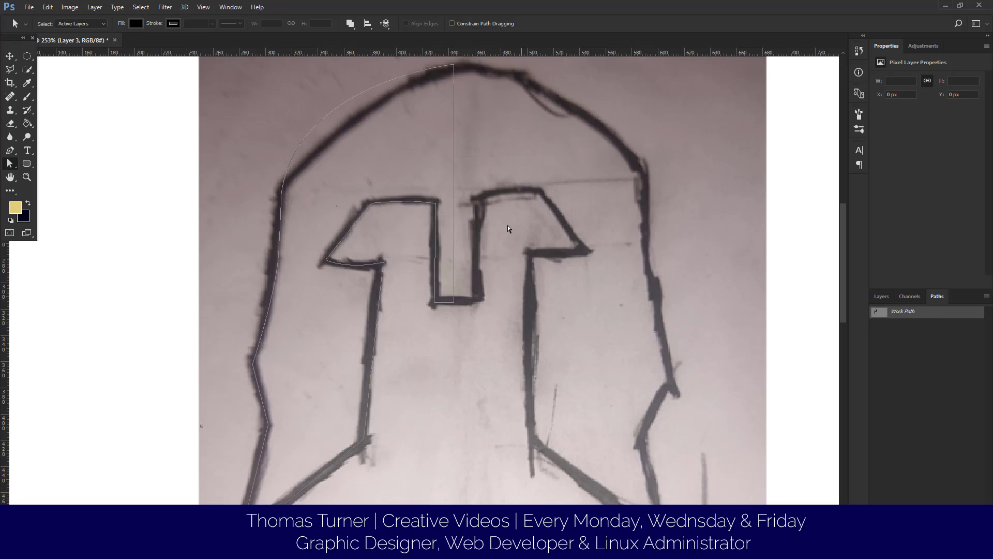
left_click(879, 297)
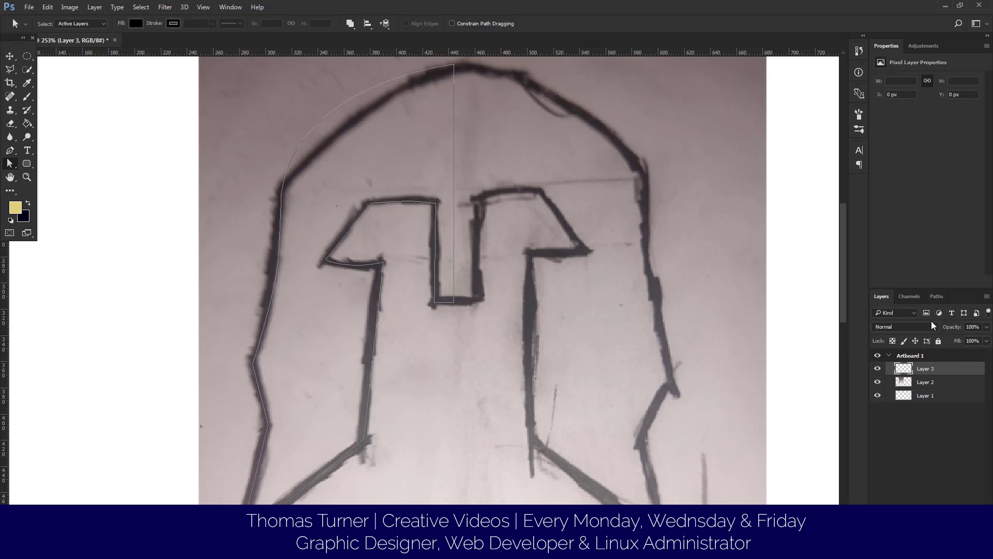
Step: Create a new layer above Layer 3 and fill the closed half-helmet path with a solid dark red colour
key("ctrl+shift+alt+n")
left_click_drag(560, 345, 415, 222)
right_click(416, 226)
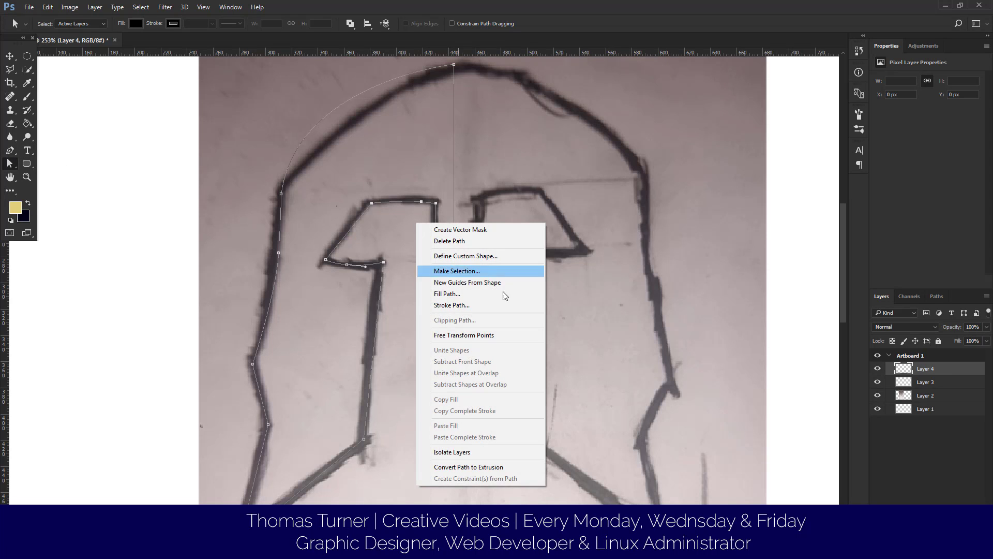
left_click(501, 292)
left_click(546, 147)
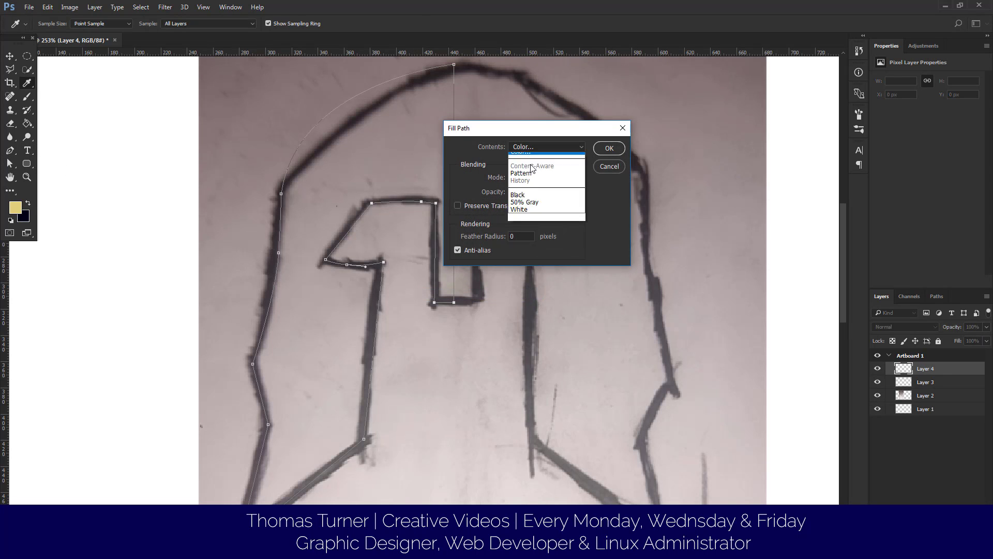
left_click(528, 170)
mouse_move(455, 246)
left_mouse_down()
mouse_move(434, 279)
mouse_move(403, 243)
mouse_move(372, 289)
mouse_move(329, 312)
left_mouse_up()
left_click(589, 204)
key("Return")
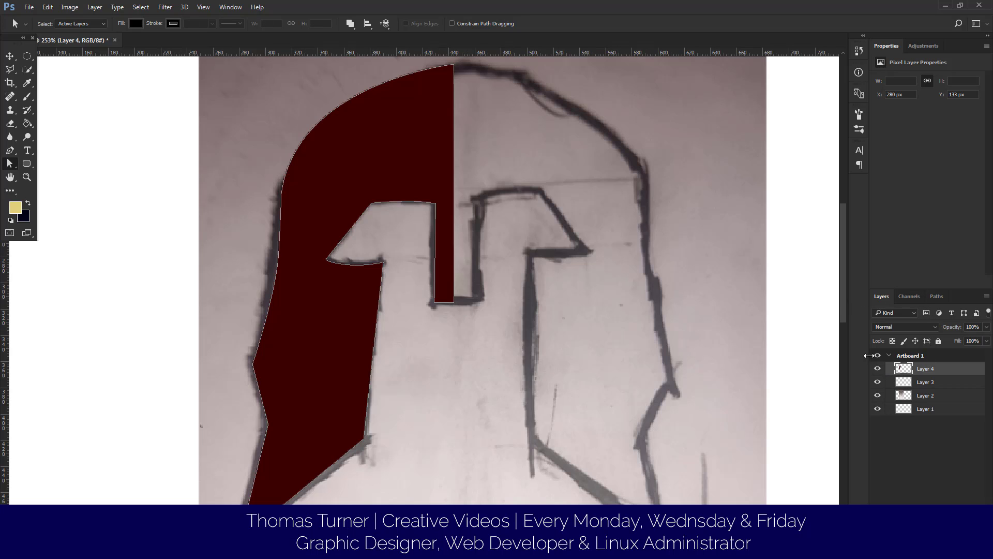
Step: Hide Layer 3, Layer 2 and Layer 1, and deselect the Work Path to inspect the filled shape alone
left_click_drag(877, 382, 878, 414)
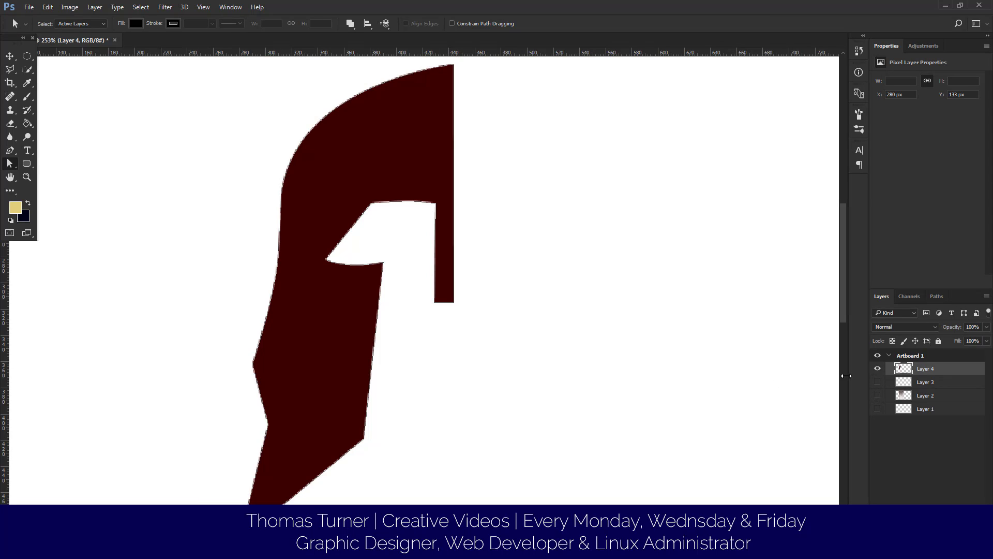
left_click(927, 300)
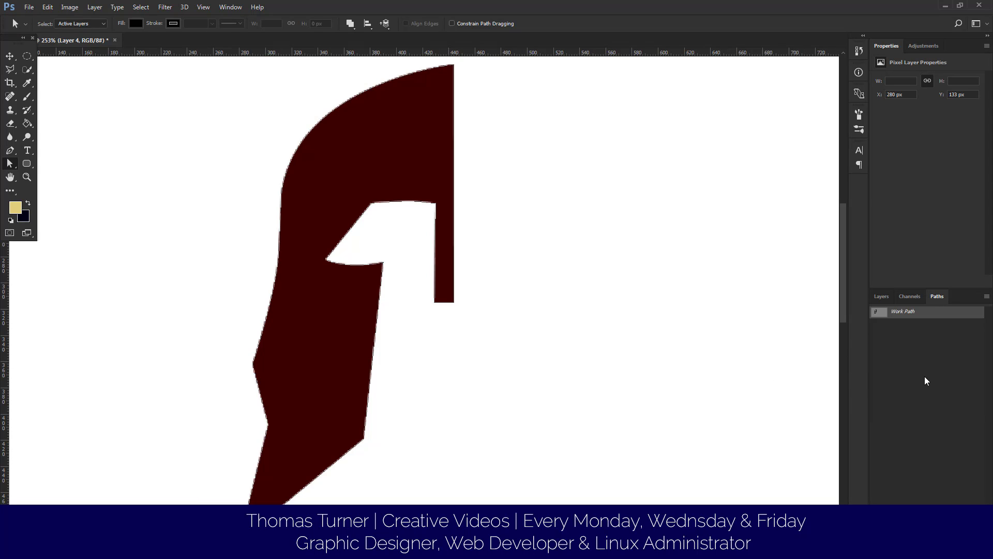
left_click(923, 377)
left_click(919, 314)
left_click(919, 321)
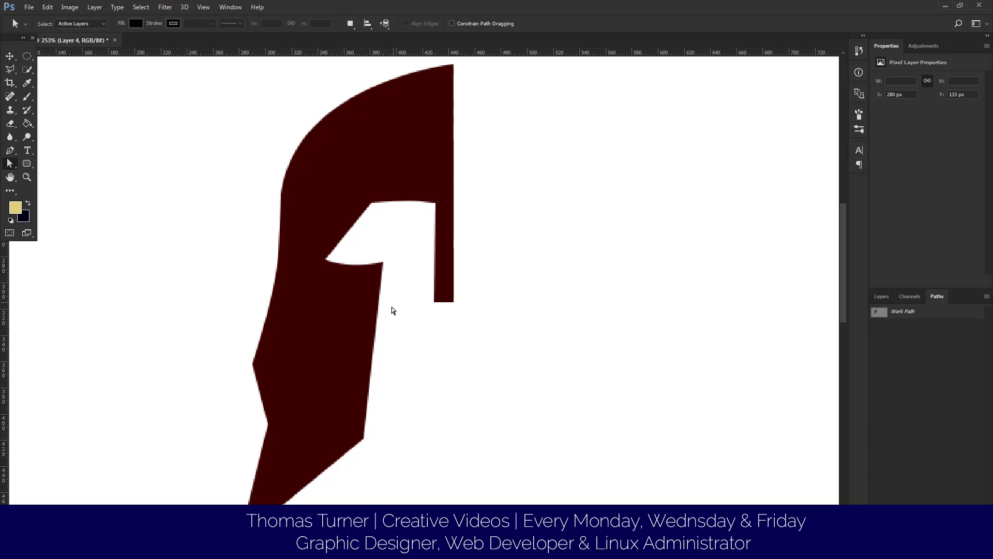
scroll(348, 456, "down", 2)
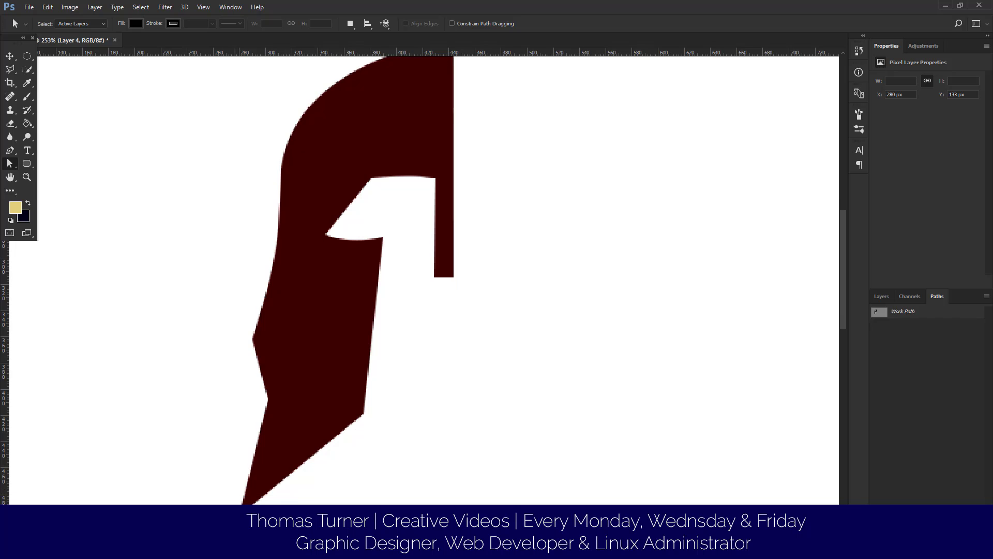
scroll(376, 389, "up", 5)
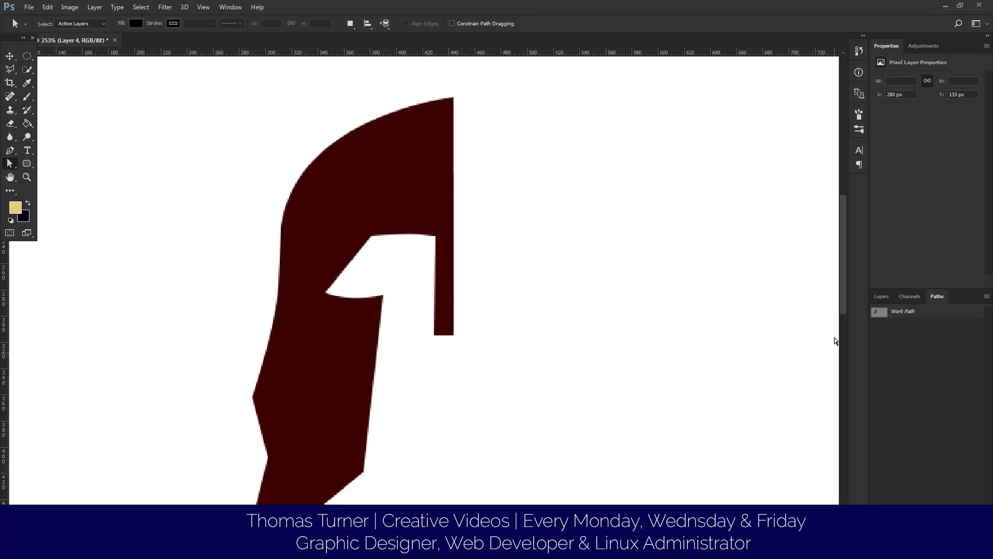
Step: Reactivate the Work Path, enlarge it with Free Transform to about 224%, and shift it down to about Y 464 px
left_click(881, 297)
left_click(936, 296)
scroll(483, 331, "down", 5)
scroll(490, 334, "up", 2)
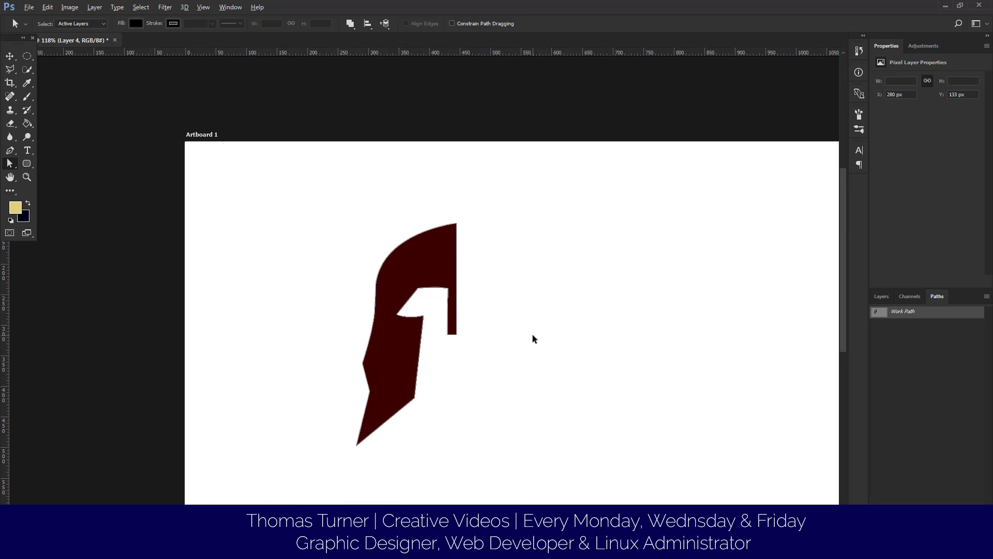
key("ctrl+t")
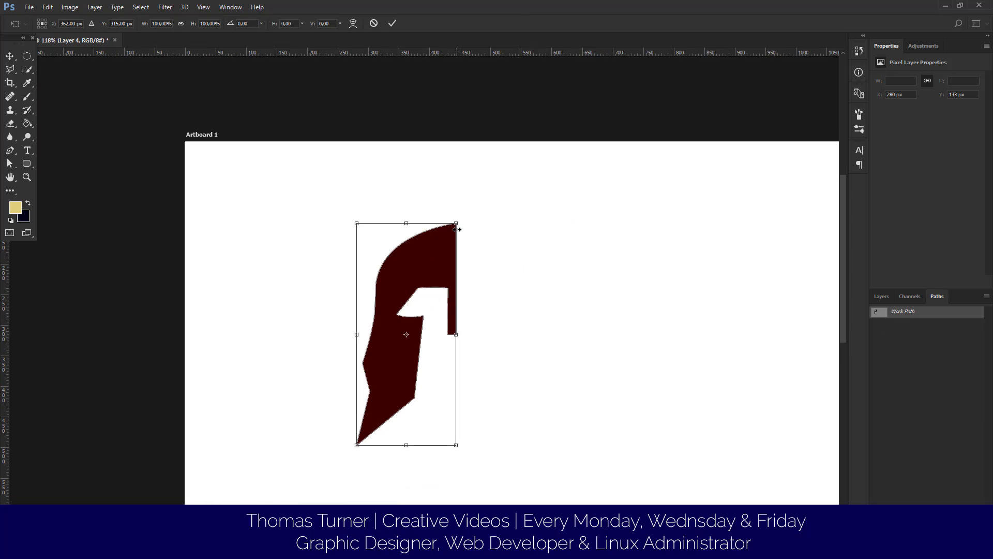
left_click_drag(457, 223, 689, 174)
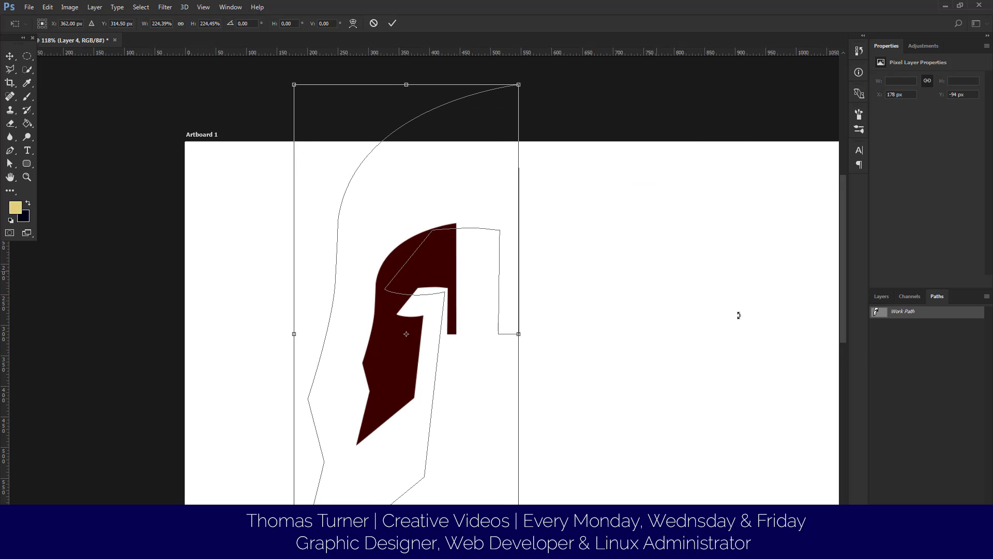
left_click_drag(459, 234, 464, 311)
scroll(470, 308, "down", 3)
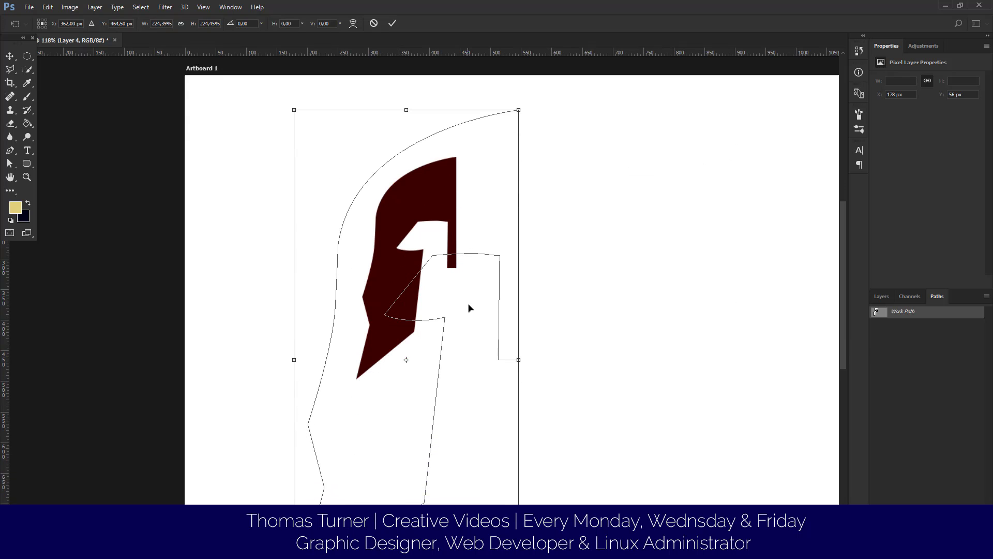
scroll(479, 294, "down", 1)
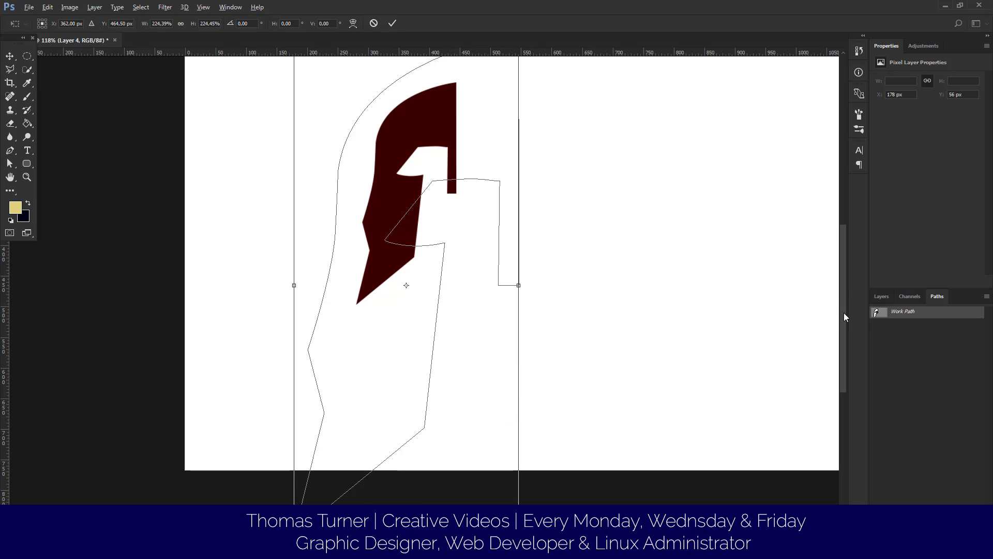
Step: Reduce the path's scale to about 170%, move it to X 382 px and Y 396 px, and apply the transform
left_click_drag(844, 313, 849, 270)
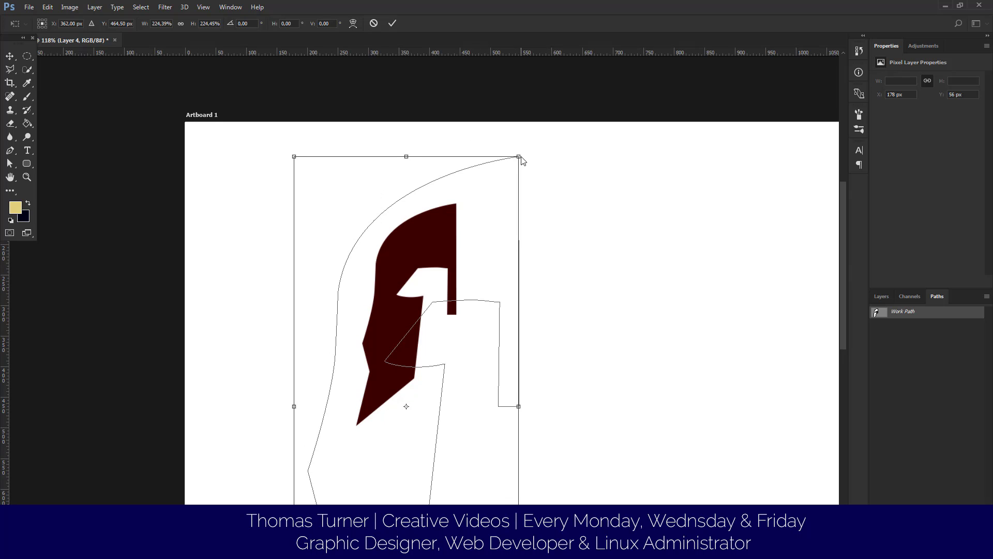
left_click_drag(521, 155, 461, 233)
key("ctrl+z")
left_click_drag(520, 157, 637, 283)
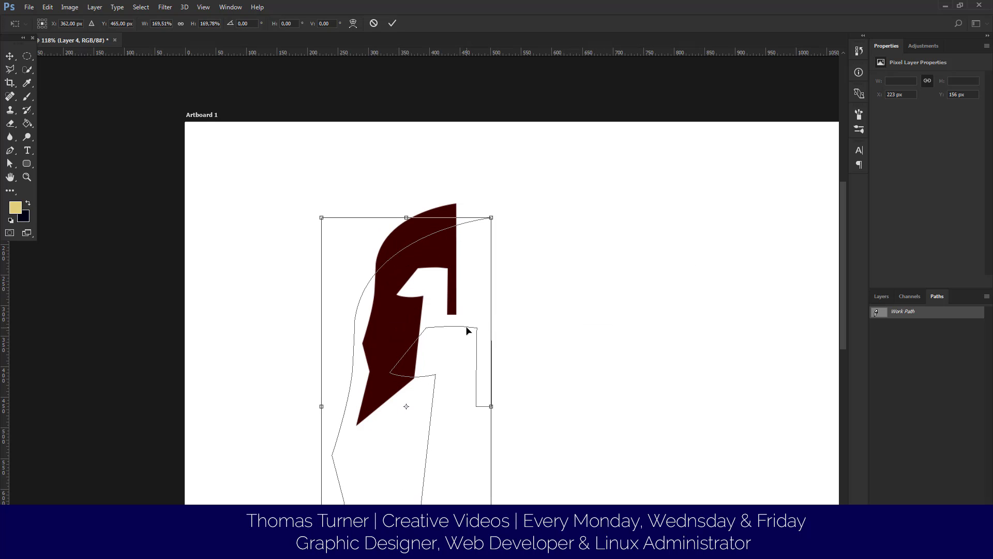
left_click_drag(467, 337, 479, 295)
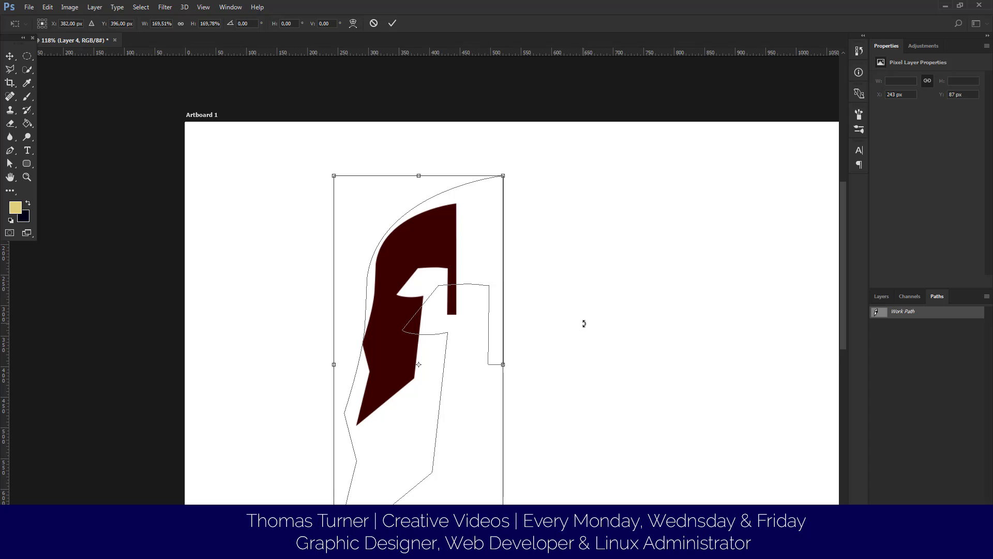
left_click(881, 296)
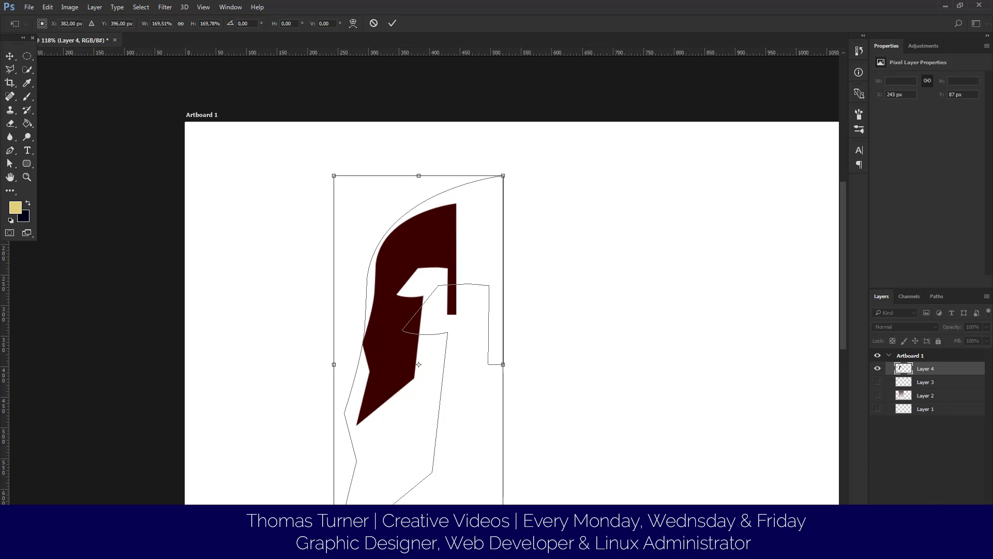
key("Return")
key("a")
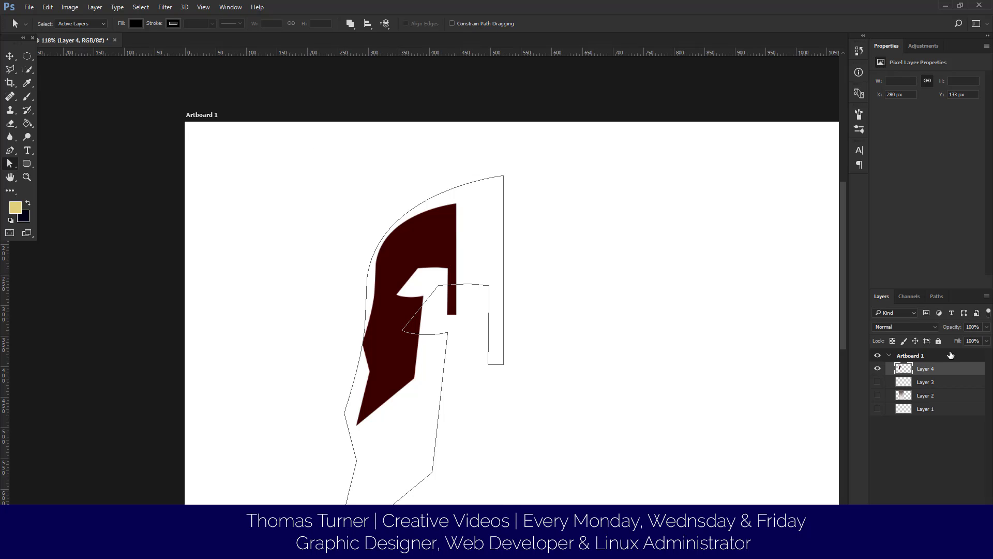
Step: Hide Layer 4 and fill the enlarged half-helmet path with the same dark red on a new layer
left_click(877, 370)
key("ctrl+shift+alt+n")
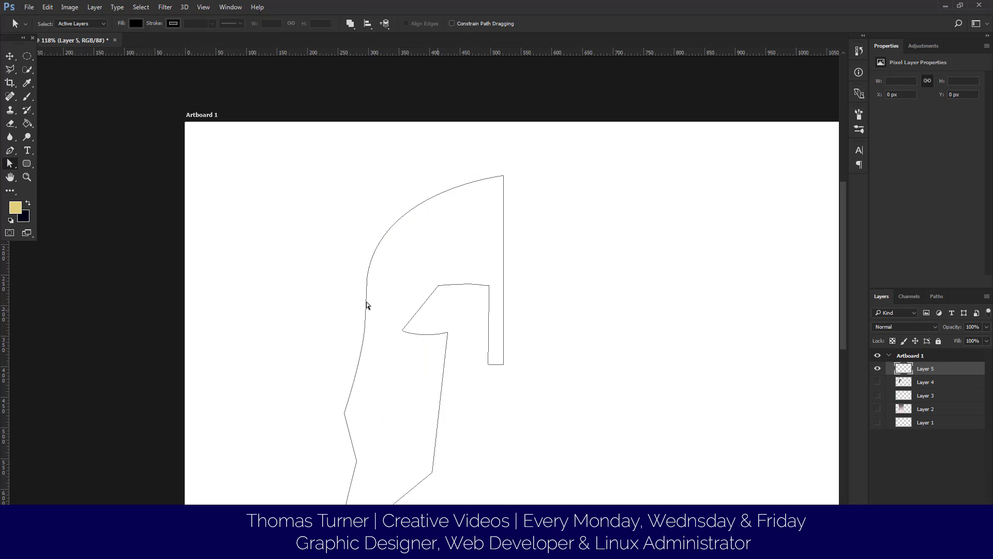
right_click(168, 240)
left_click(556, 414)
left_click_drag(557, 414, 267, 248)
right_click(439, 306)
left_click(479, 115)
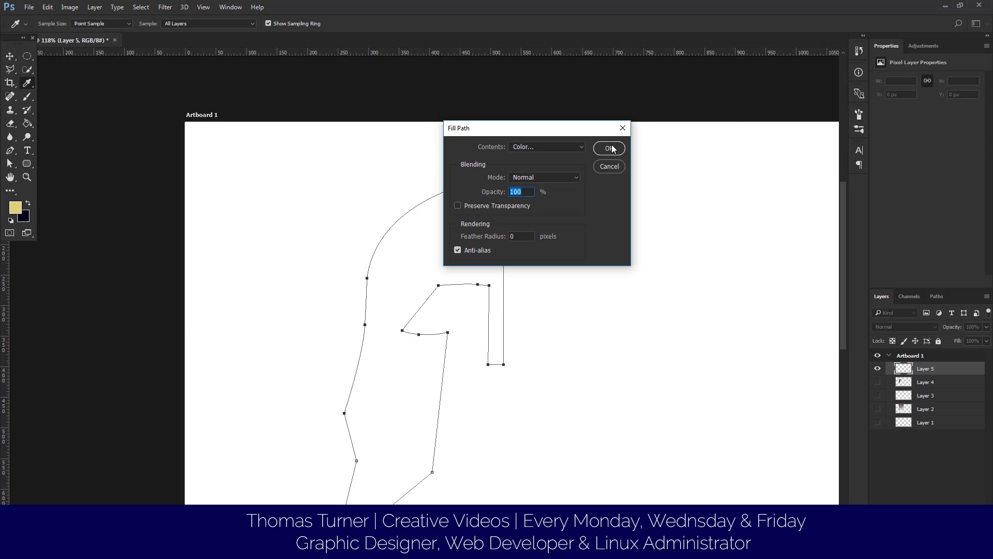
left_click(610, 149)
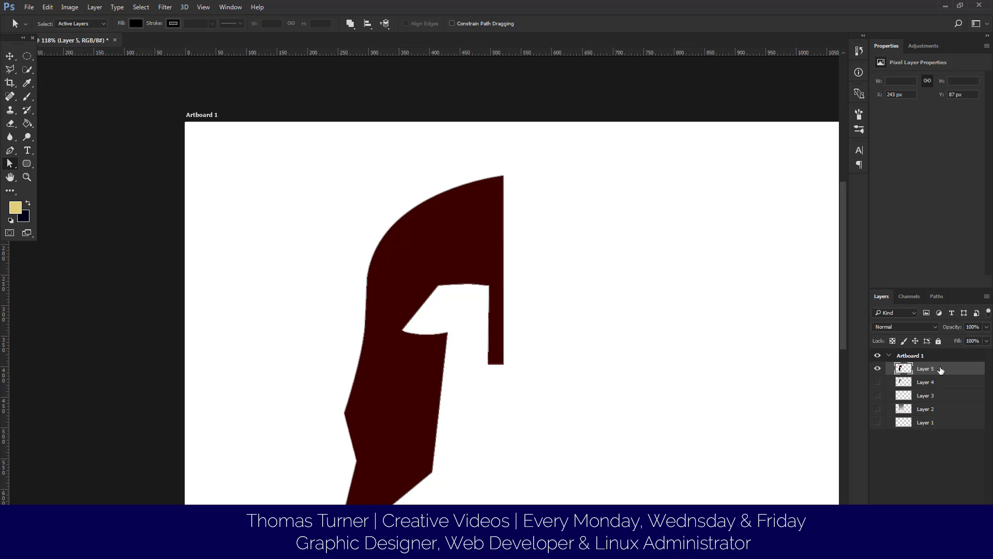
Step: Duplicate Layer 5 containing the enlarged half-helmet
key("ctrl+j")
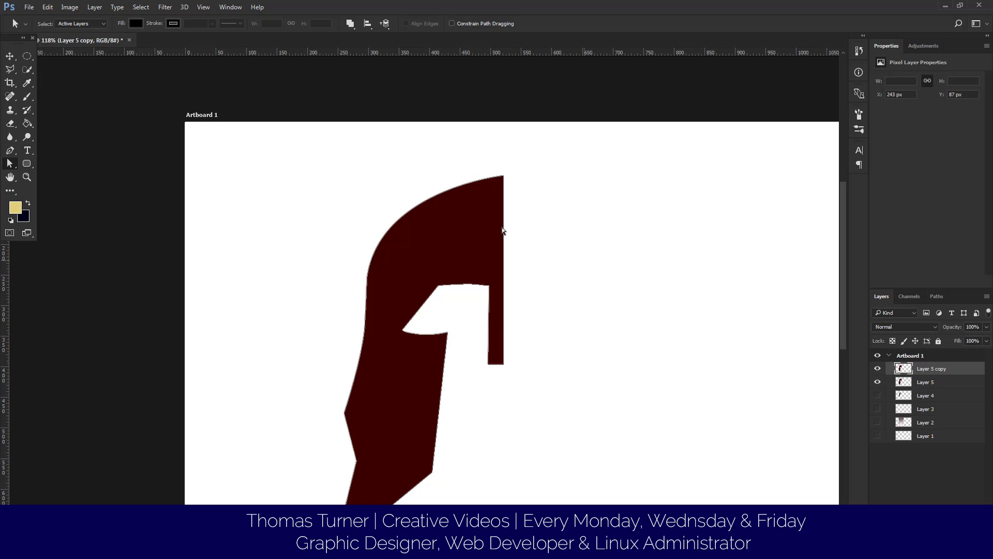
Step: Flip the enlarged half-helmet path horizontally
left_click(67, 8)
mouse_move(117, 103)
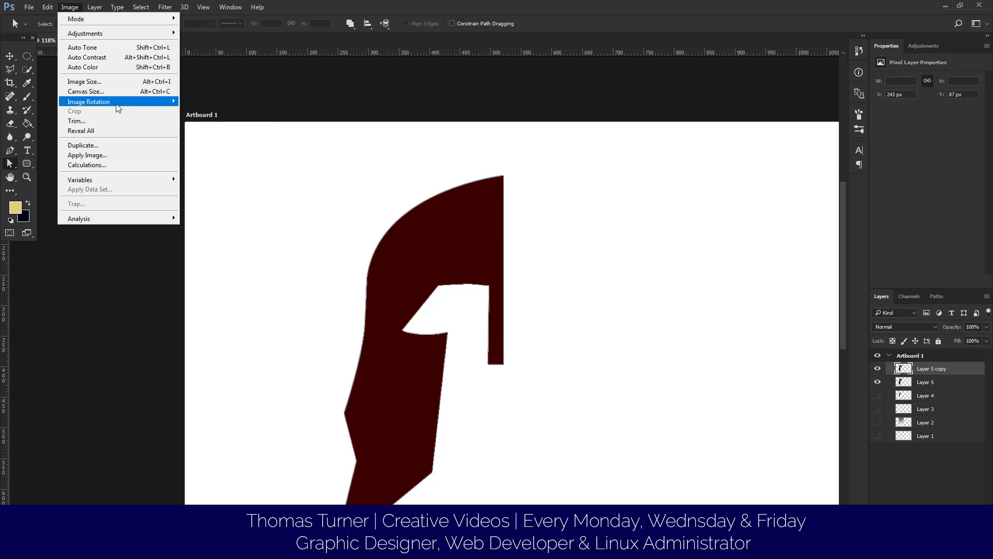
left_click(48, 9)
left_click(49, 9)
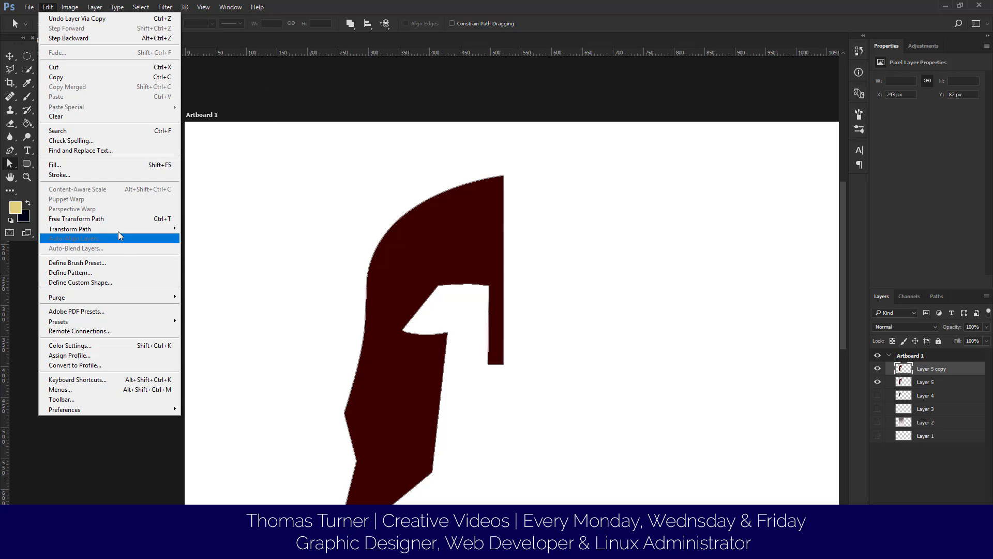
mouse_move(119, 229)
left_click(238, 339)
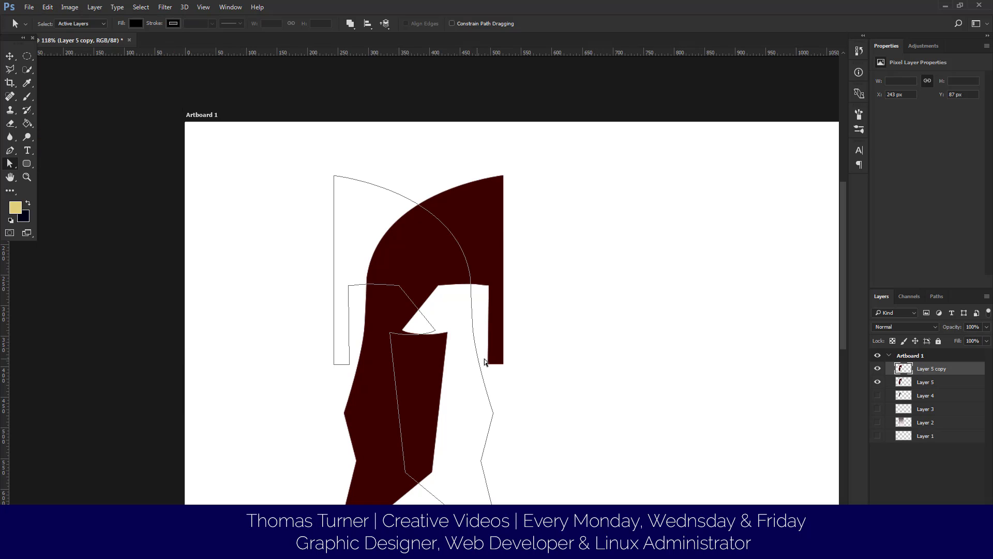
left_click(472, 325)
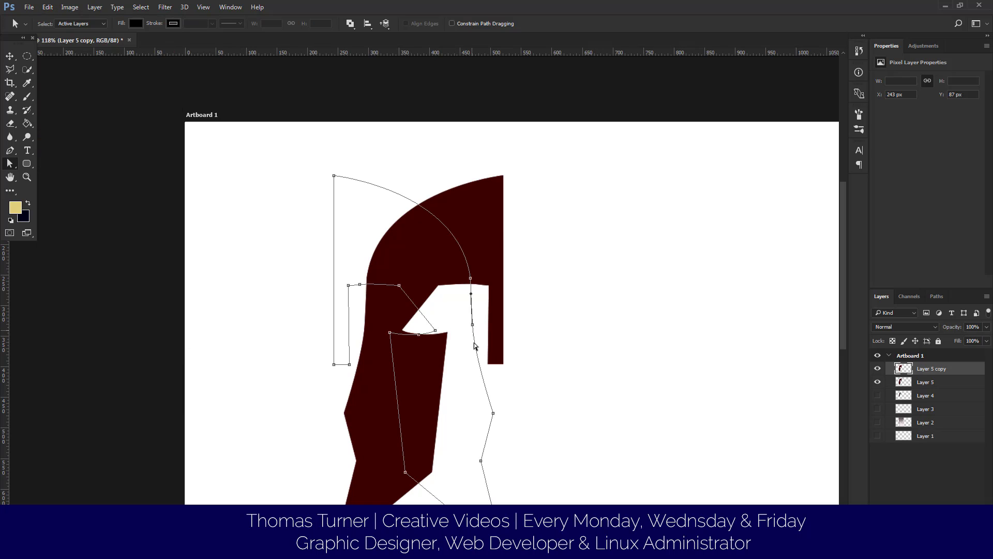
Step: Select the whole mirrored path and move it right until its straight edge meets the filled half at the helmet's centre line
left_click(9, 69)
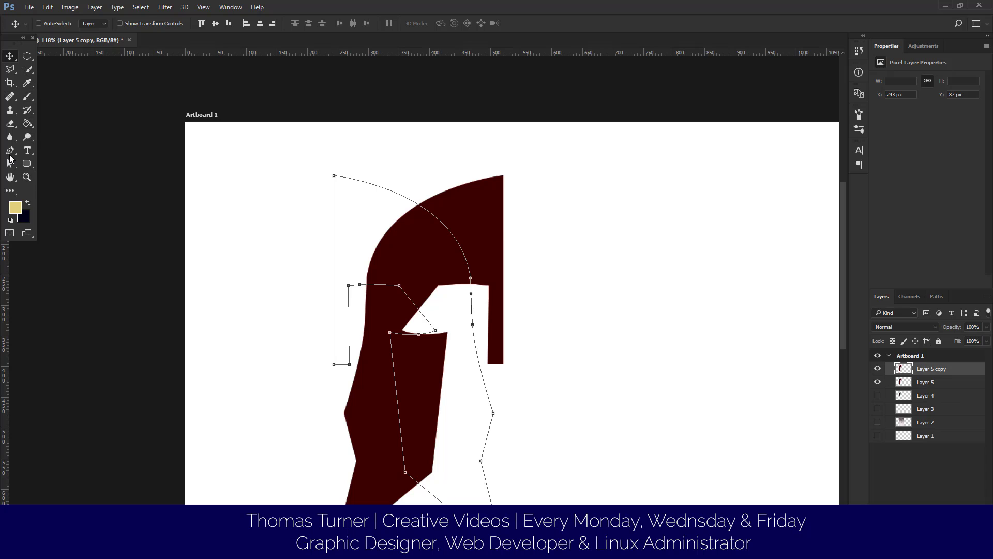
left_click(11, 163)
left_click(10, 164)
left_click(33, 170)
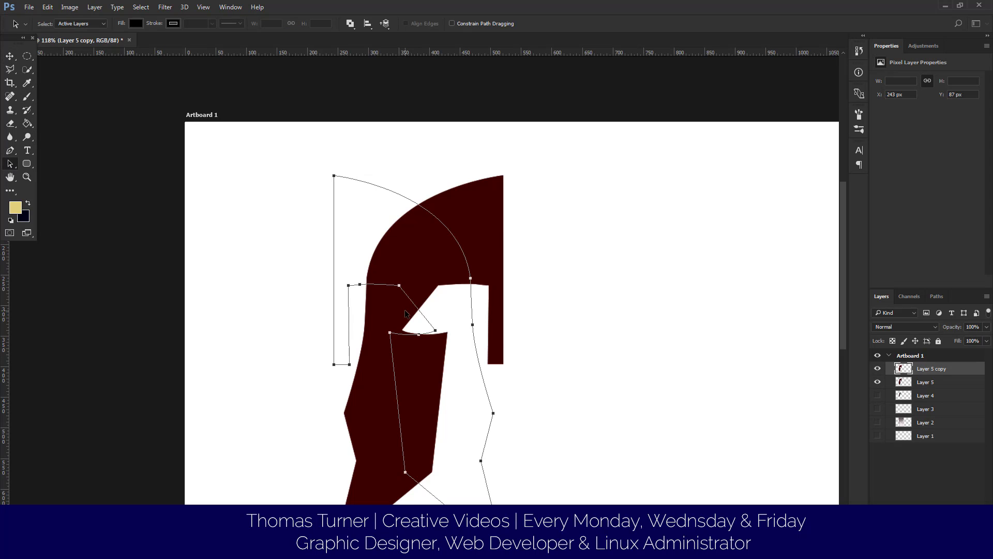
left_click_drag(404, 296, 579, 298)
Step: Fill the mirrored half-helmet path with the same dark red on a new layer and deselect the Work Path
scroll(660, 321, "down", 2)
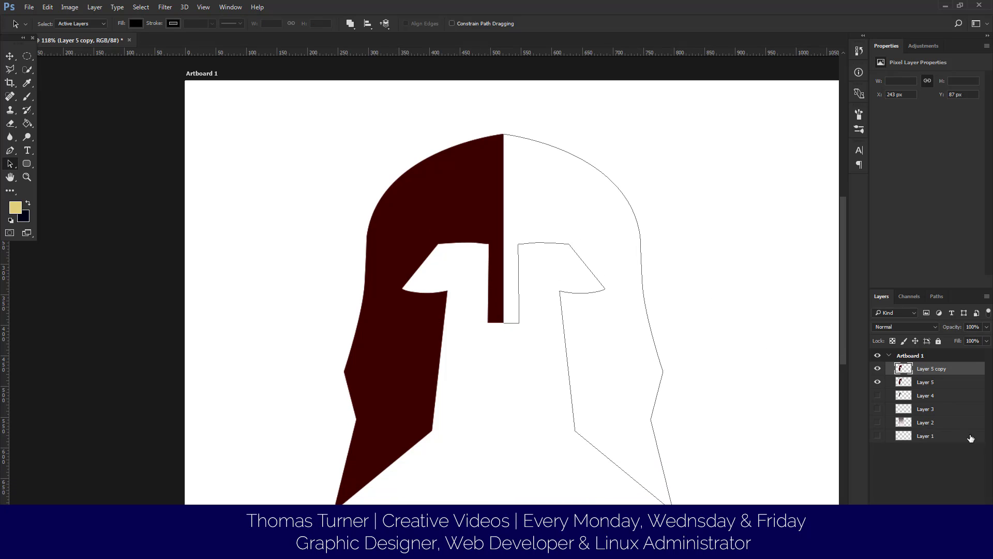
left_click(968, 530)
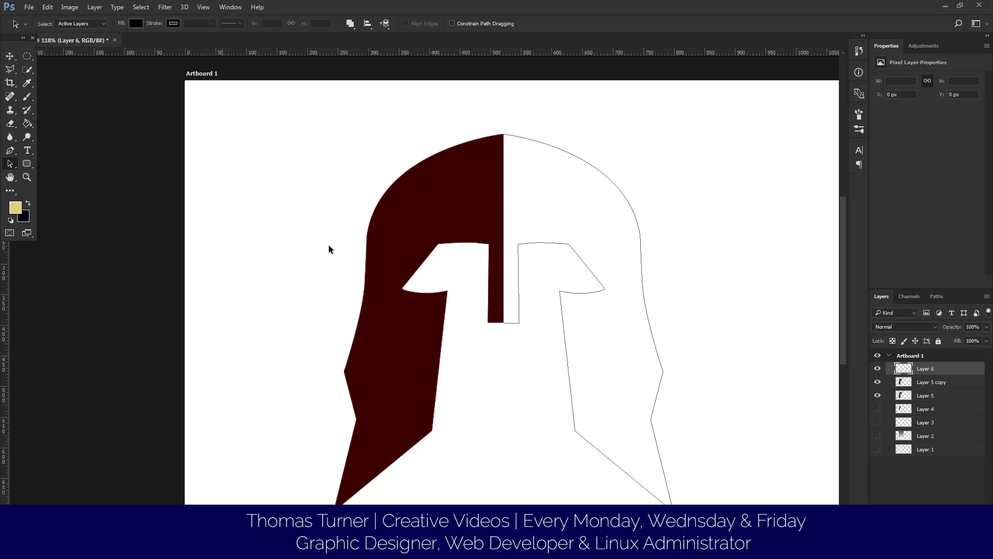
right_click(606, 312)
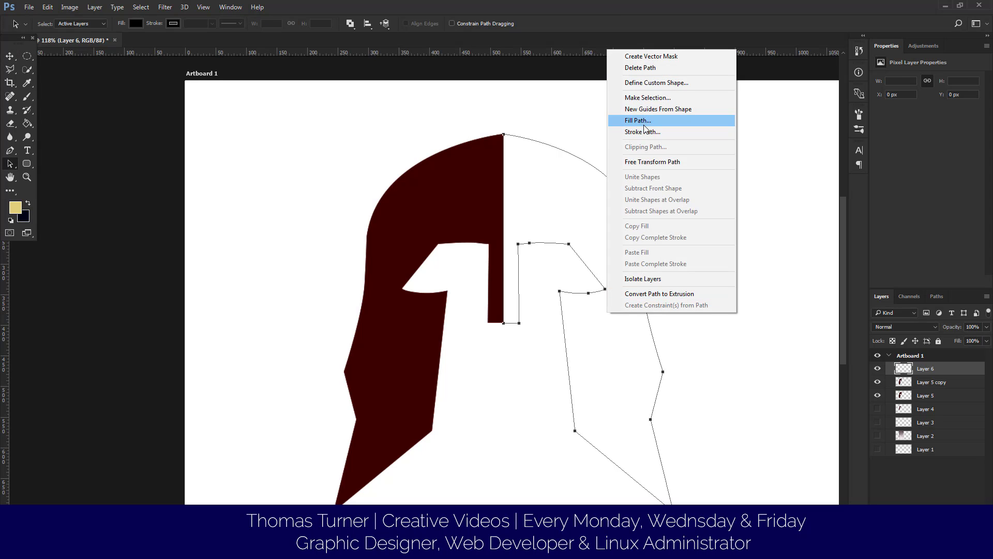
left_click(640, 120)
left_click(614, 150)
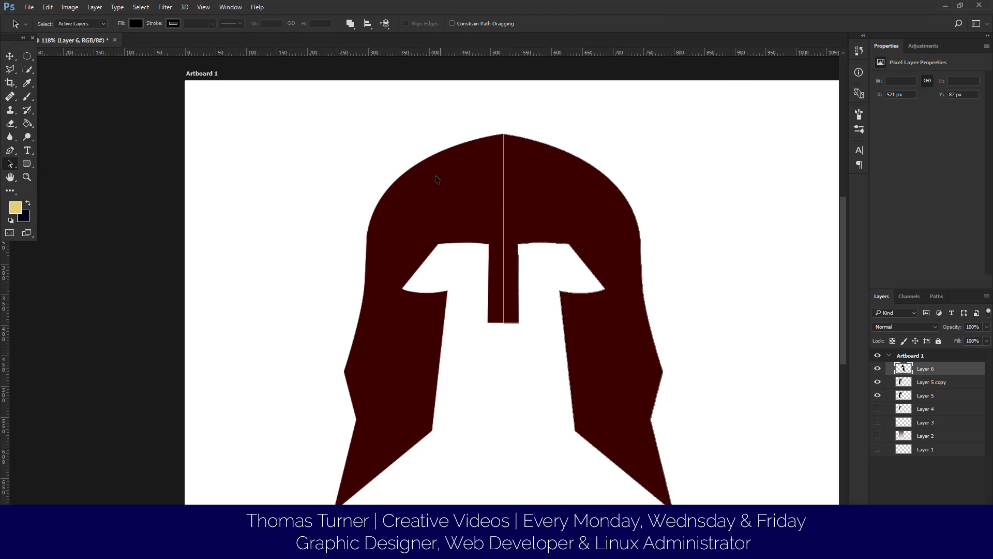
left_click(936, 296)
left_click(916, 366)
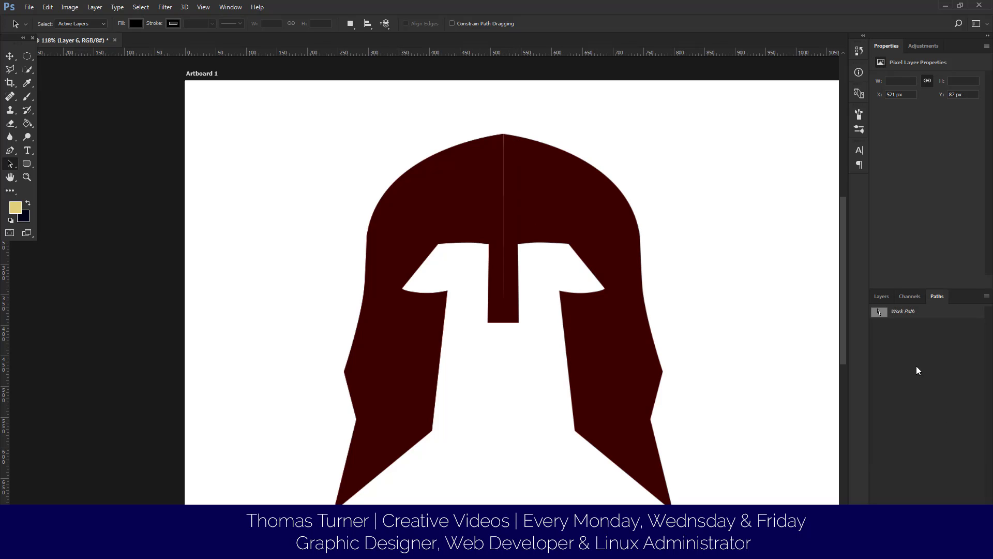
left_click(881, 298)
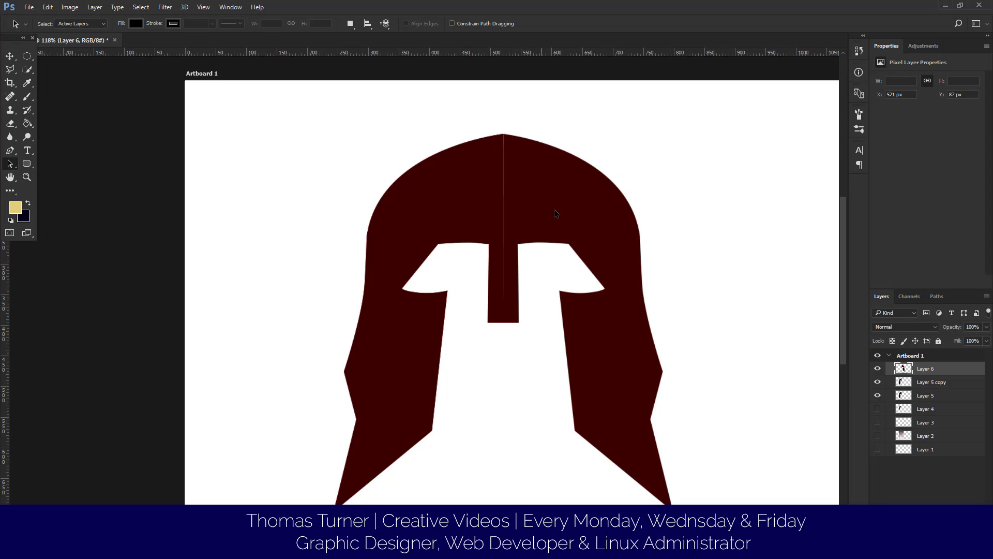
Step: Try to nudge the right helmet half on Layer 6 against the left half to close the centre seam
key("v")
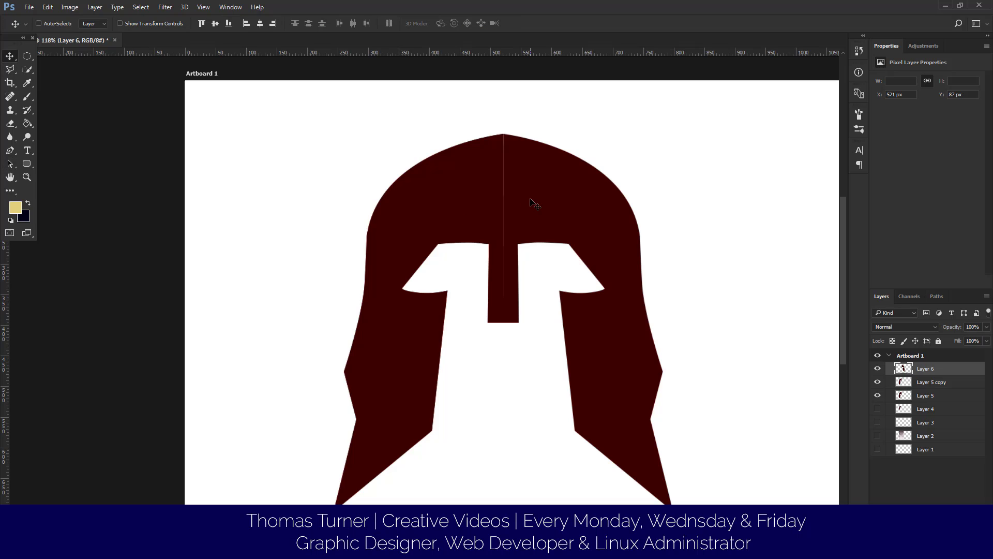
left_click_drag(531, 202, 527, 202)
scroll(517, 159, "up", 3)
scroll(519, 162, "up", 3)
left_click_drag(498, 149, 501, 151)
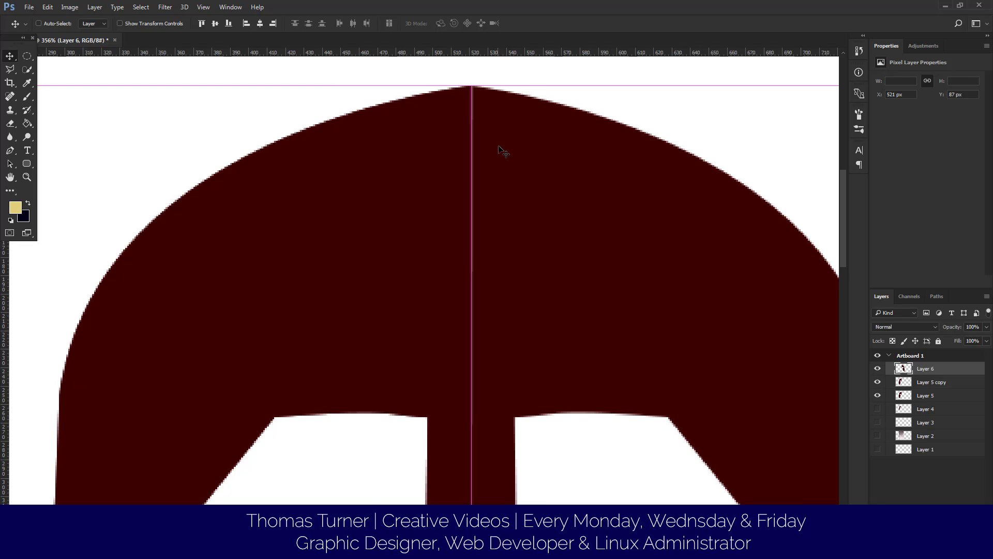
scroll(528, 204, "down", 3)
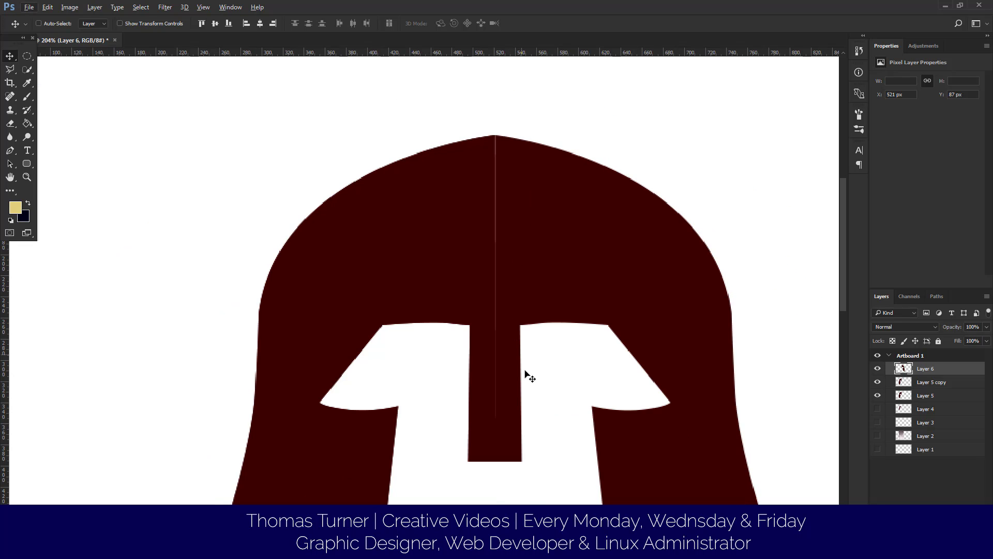
Step: Make a narrow rectangular selection over the centre seam, from the helmet's peak down into the nose guard
left_click(26, 58)
right_click(26, 61)
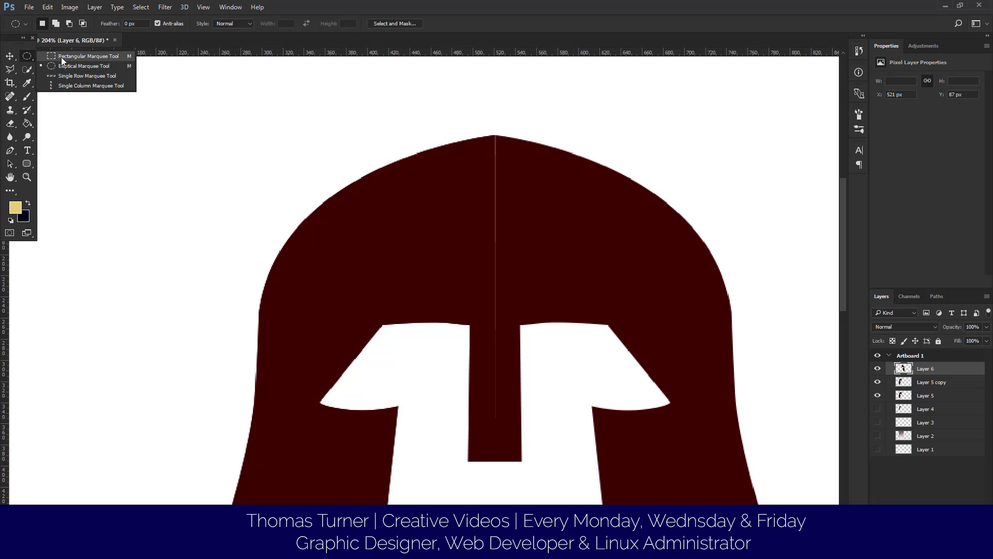
left_click(77, 55)
scroll(456, 136, "up", 1)
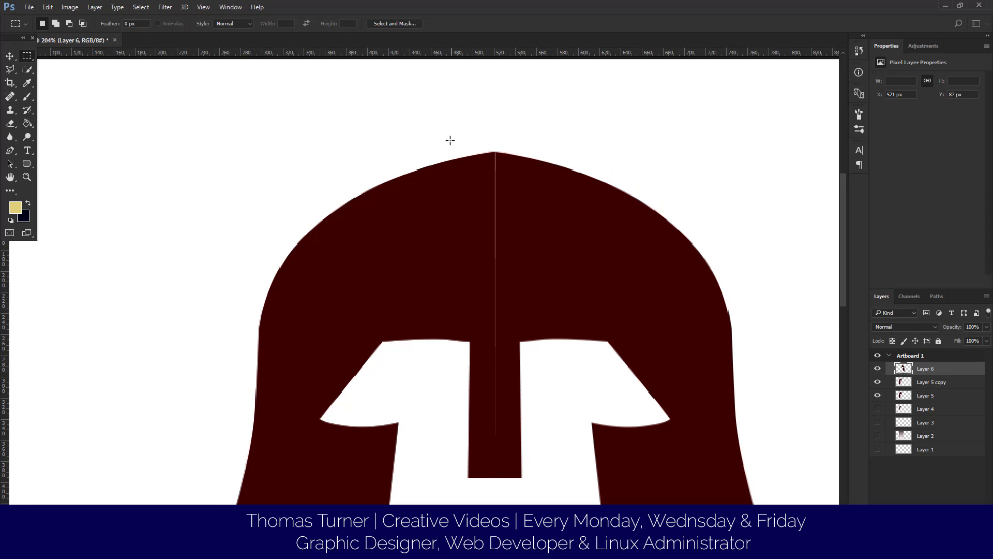
left_click_drag(498, 428, 488, 154)
Step: Sample the helmet's dark red (3b0000) as the foreground colour, fill the seam selection with it, and deselect
left_click(27, 96)
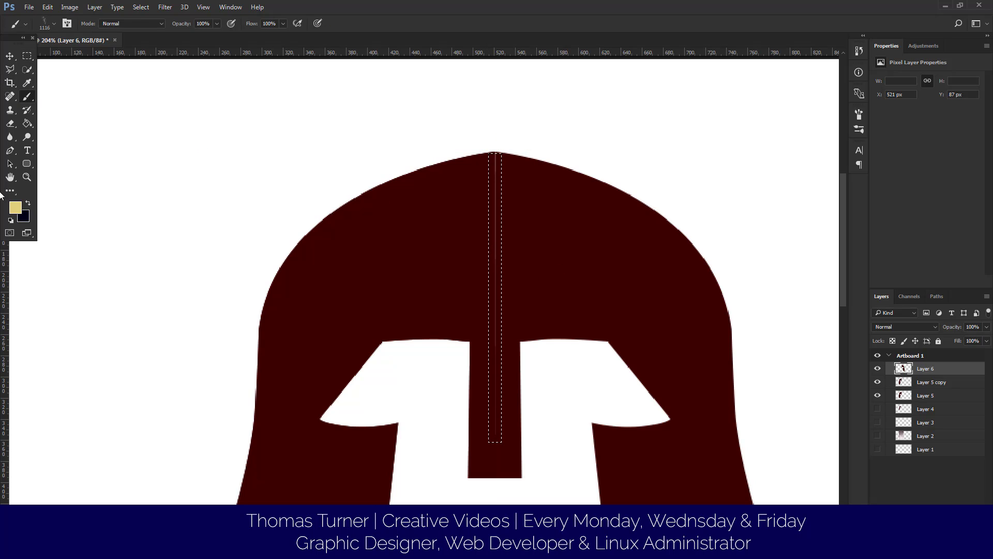
left_click(10, 123)
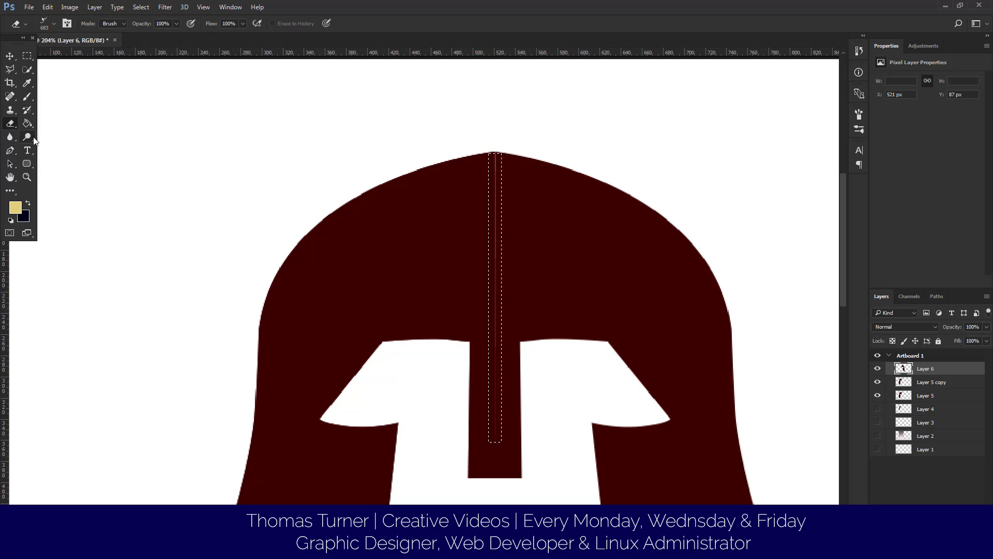
left_click_drag(27, 123, 61, 126)
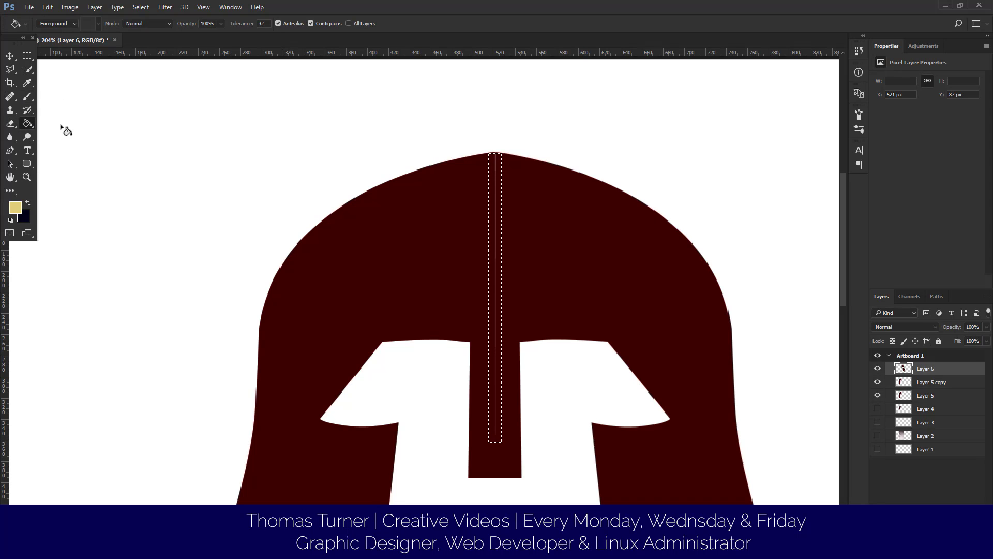
left_click(15, 207)
left_click(334, 269)
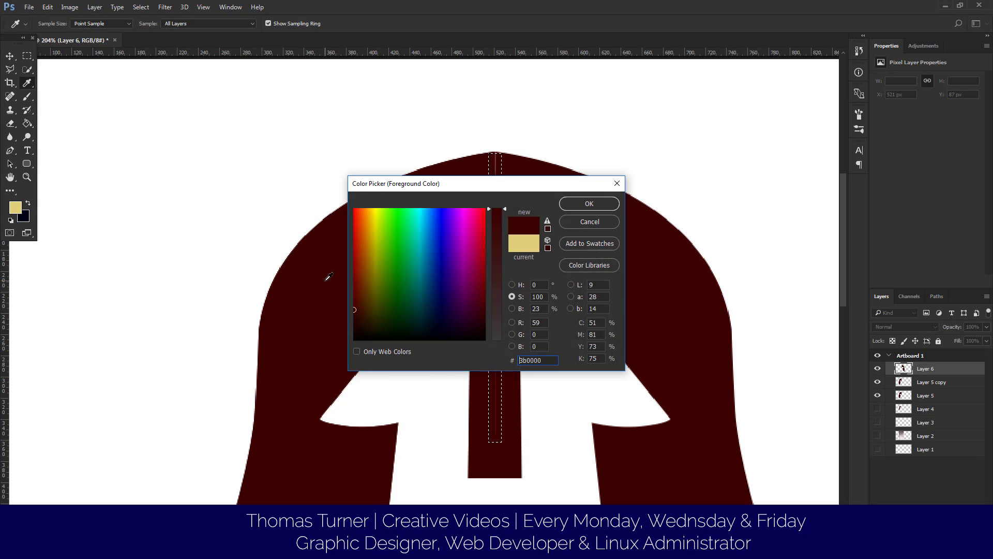
left_click(589, 204)
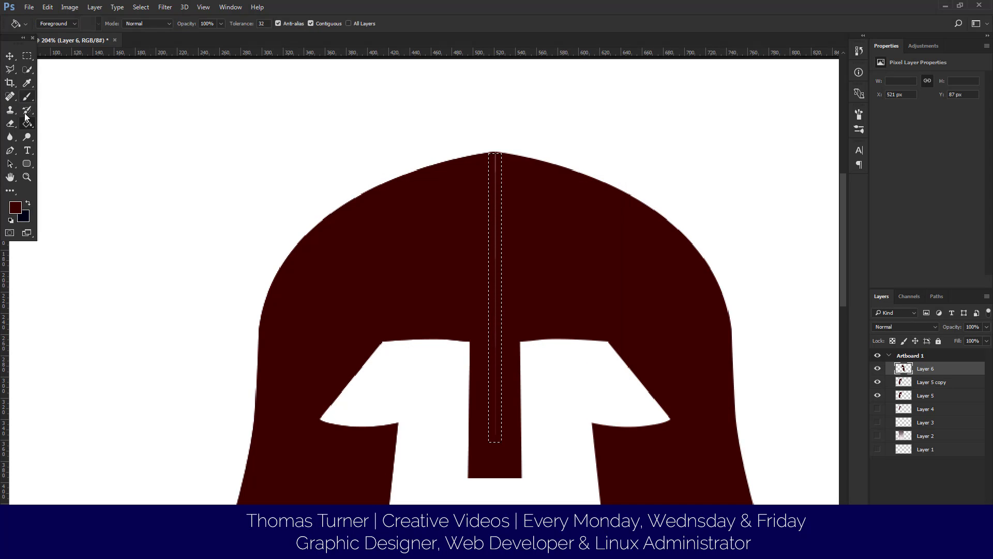
left_click(499, 308)
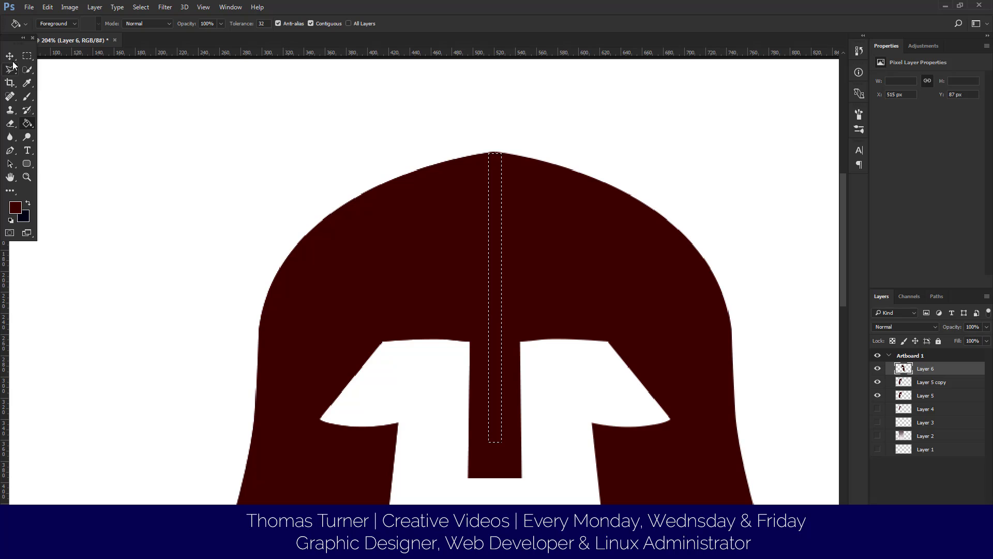
key("m")
scroll(498, 136, "up", 10)
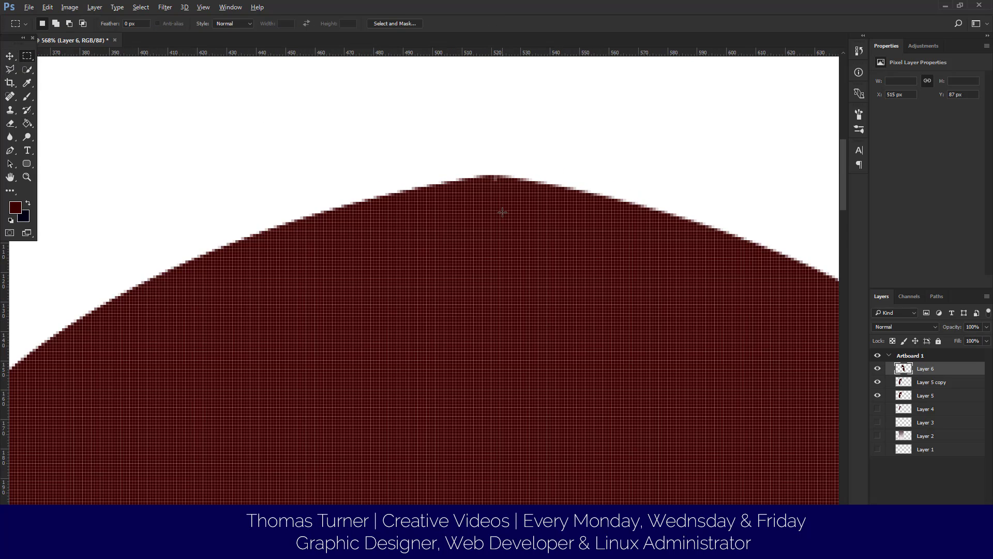
scroll(489, 166, "up", 5)
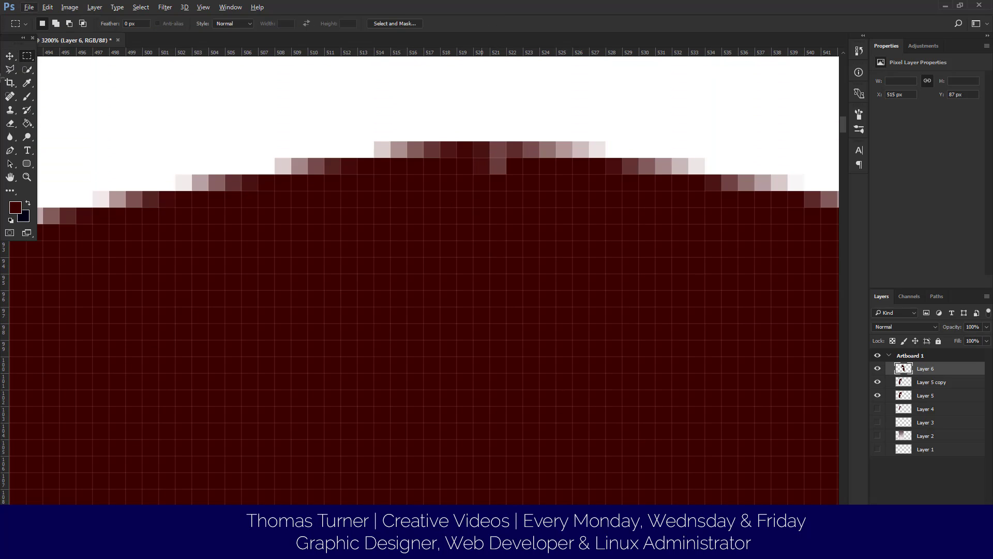
key("b")
left_click(54, 23)
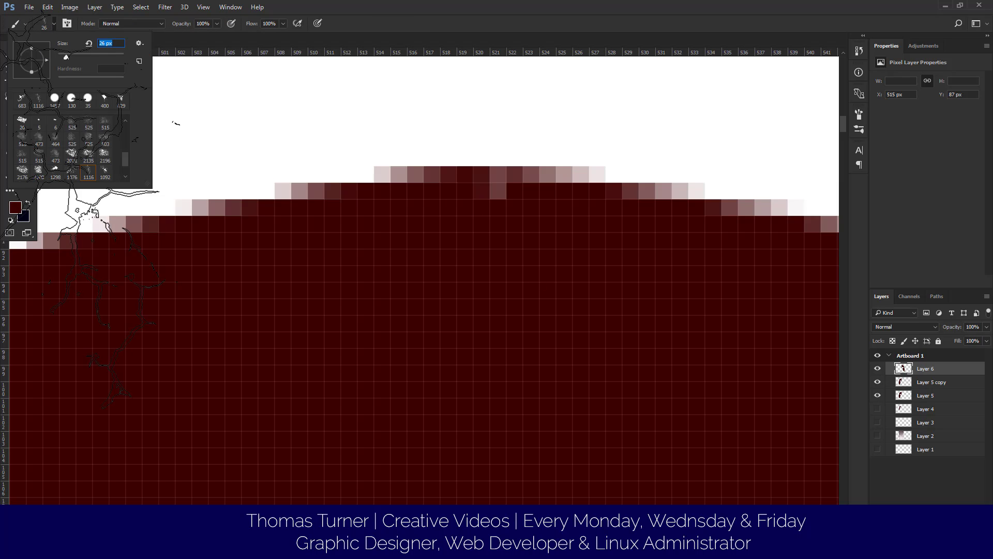
left_click(22, 197)
Step: Select a block of about 4 by 4 pixels around the faded spot at the helmet's peak, fill it dark red, and deselect
left_click(26, 56)
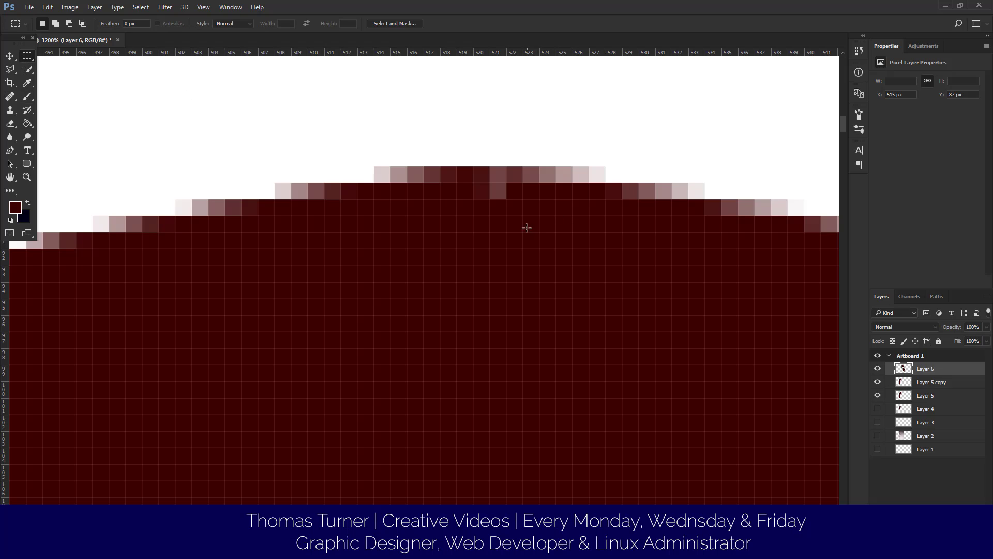
left_click_drag(539, 232, 473, 166)
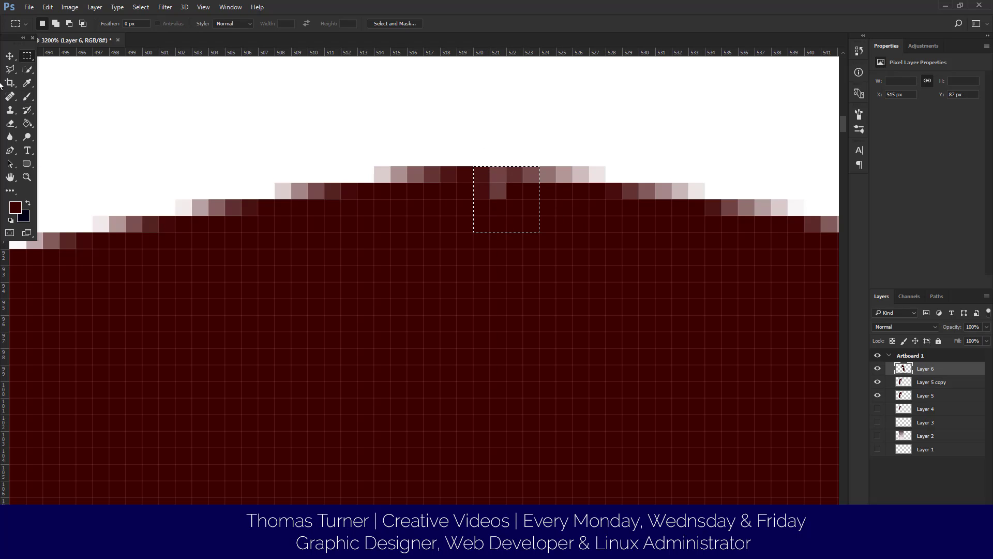
left_click(26, 96)
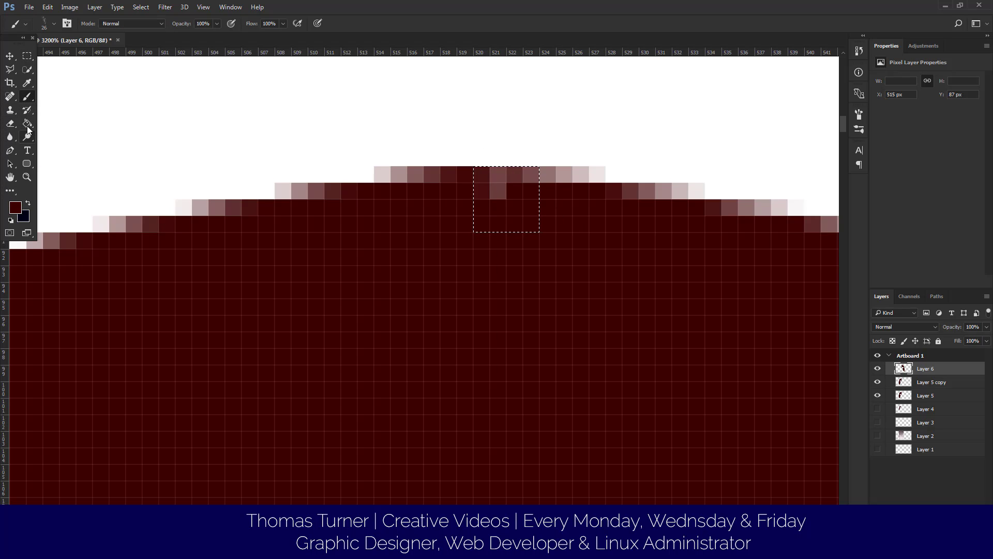
left_click(28, 124)
left_click(498, 191)
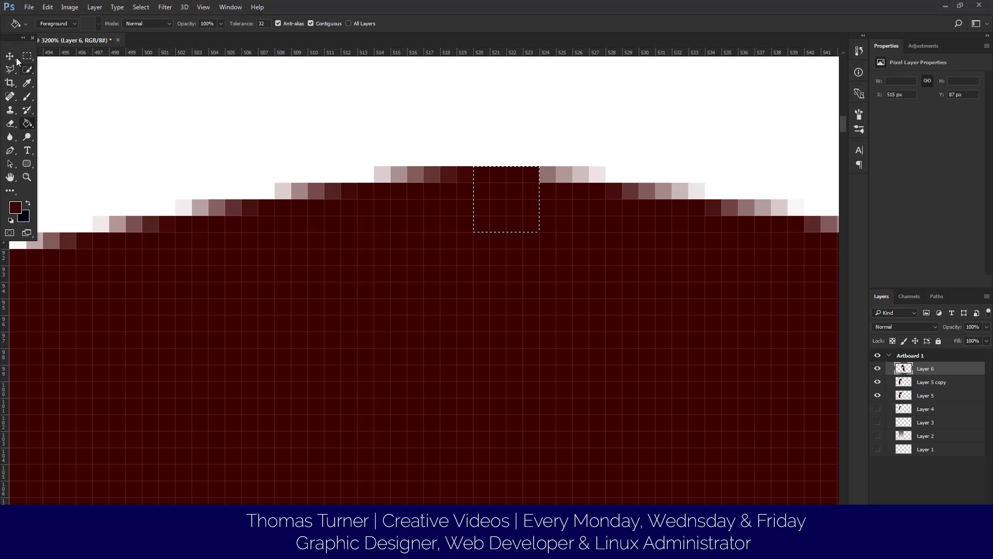
key("m")
key("ctrl+d")
Step: Select the thin row of pixels protruding at the helmet's peak, delete it from Layer 6, and deselect
scroll(499, 222, "down", 3)
scroll(470, 319, "down", 4)
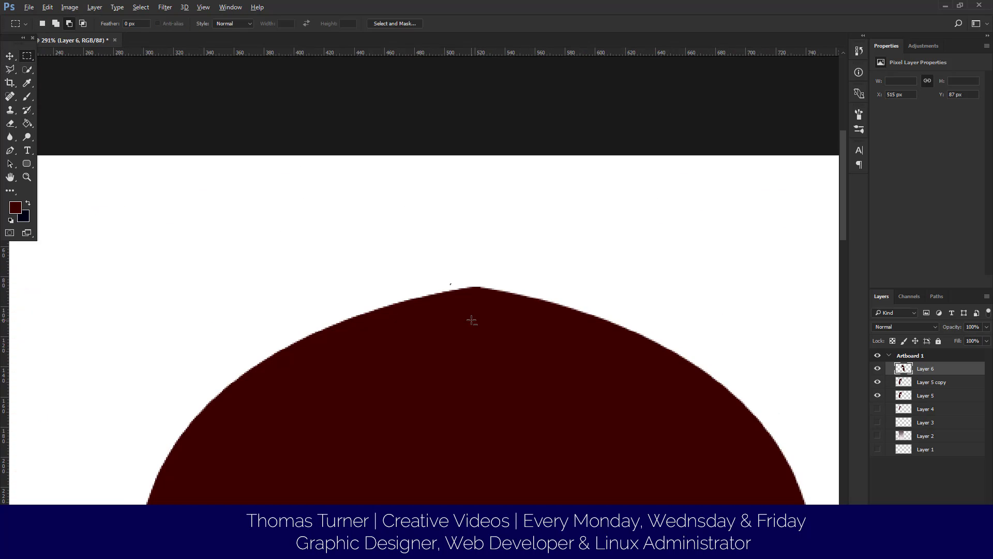
scroll(468, 309, "up", 2)
left_click_drag(446, 312, 538, 318)
key("Delete")
key("ctrl+d")
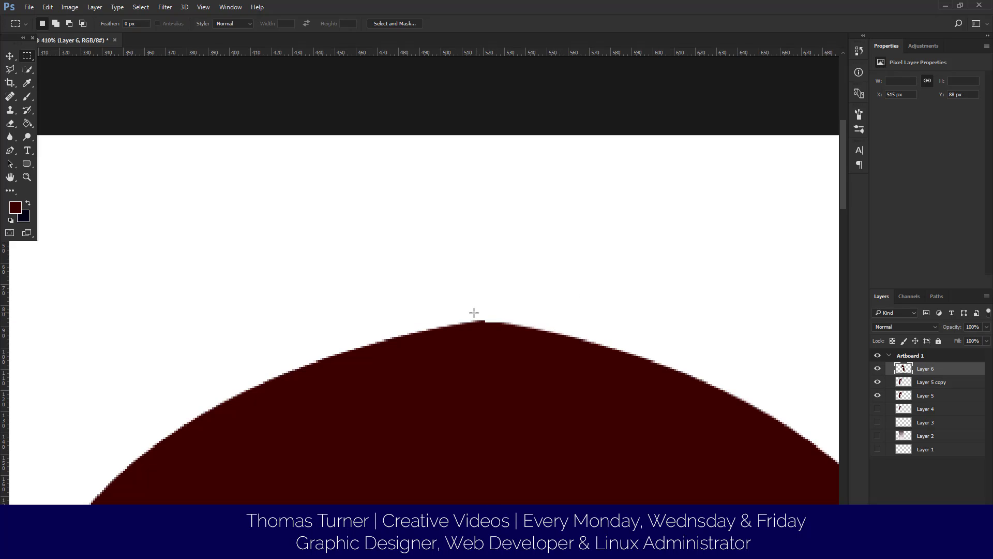
Step: Delete the remaining protruding row of peak pixels from Layer 5 copy and Layer 5, and clear the selection
left_click(929, 383)
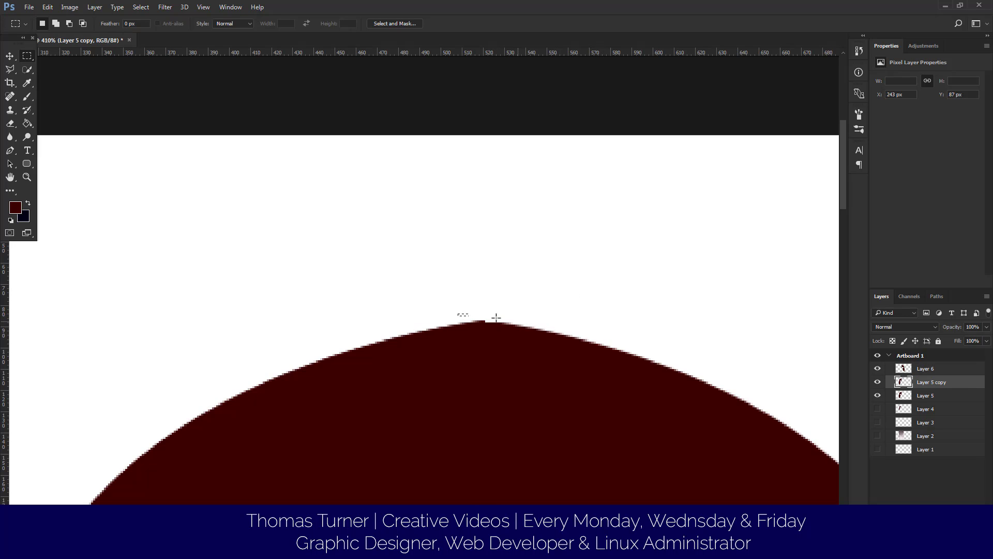
left_click_drag(489, 320, 526, 320)
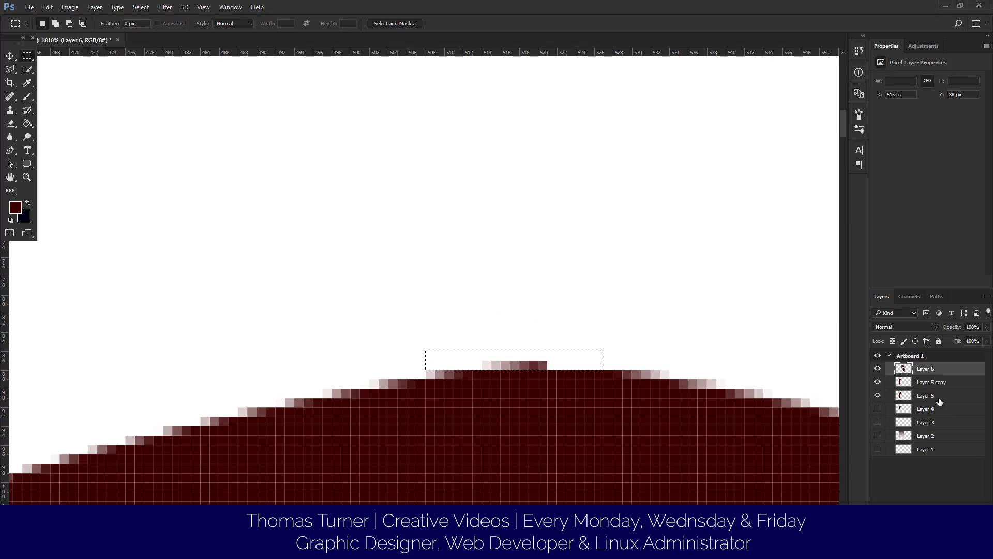
left_click(938, 399)
key("Delete")
key("ctrl+d")
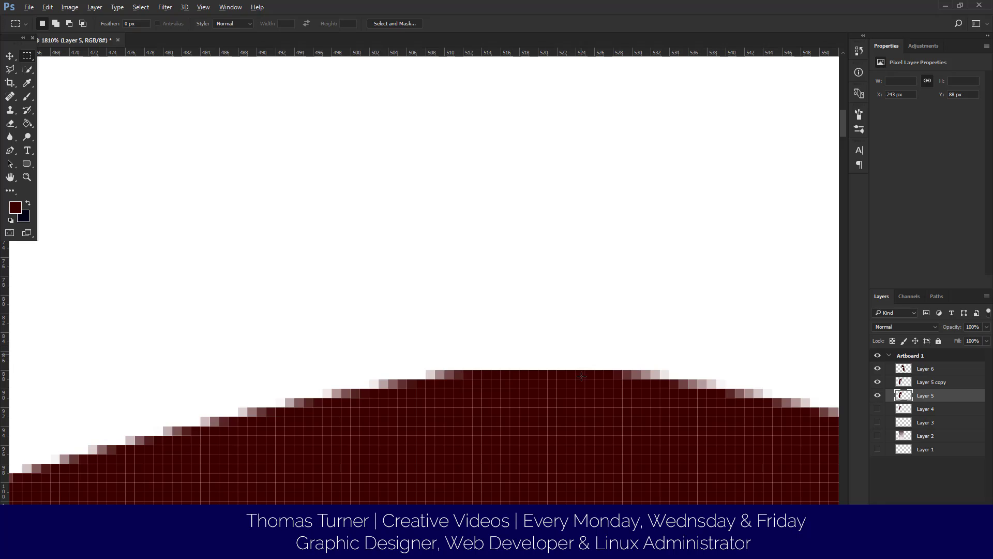
Step: Inspect the whole helmet's silhouette, checking the cleaned peak and the symmetry of both halves
scroll(582, 376, "down", 15)
scroll(640, 429, "down", 1)
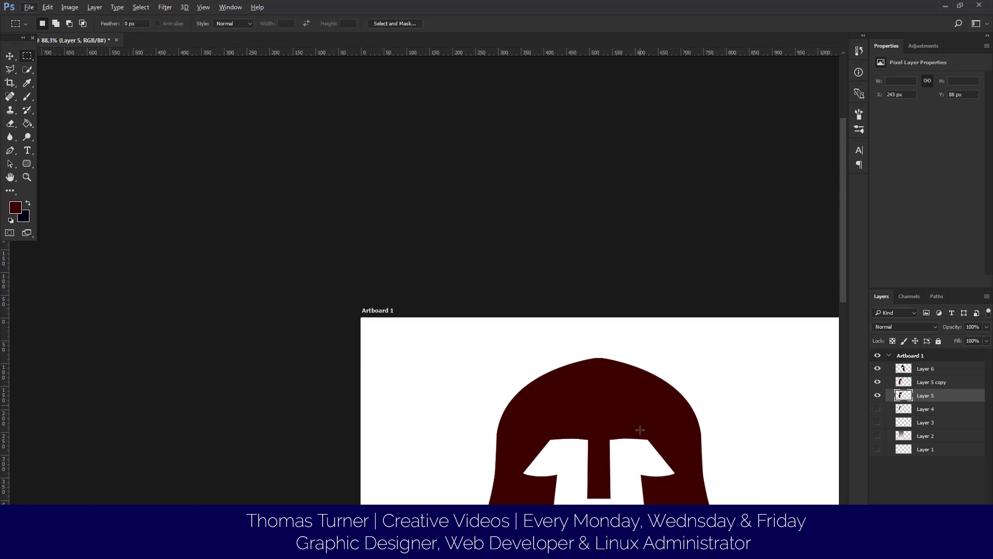
scroll(639, 429, "down", 5)
scroll(700, 387, "up", 1)
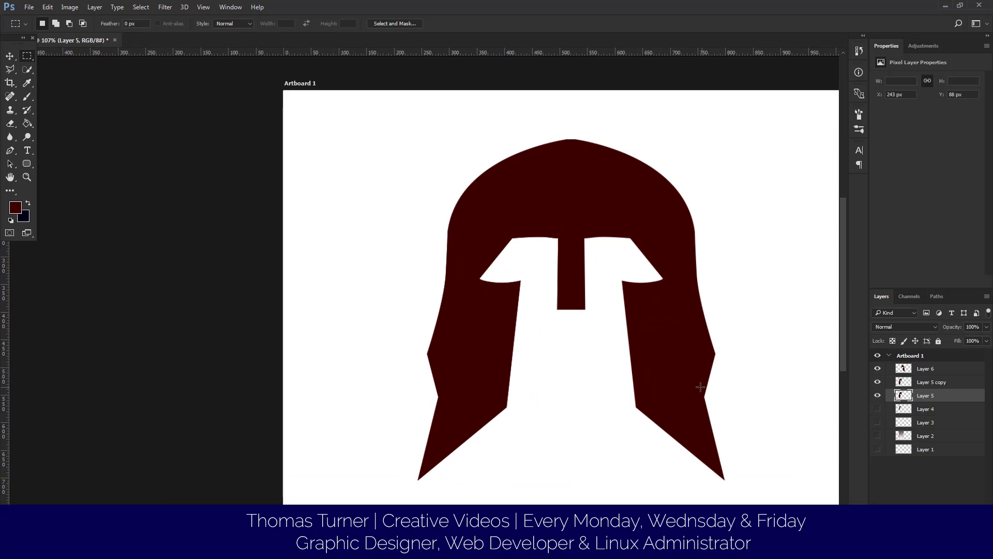
scroll(700, 387, "up", 1)
scroll(705, 374, "up", 2)
scroll(706, 373, "down", 1)
scroll(709, 370, "down", 1)
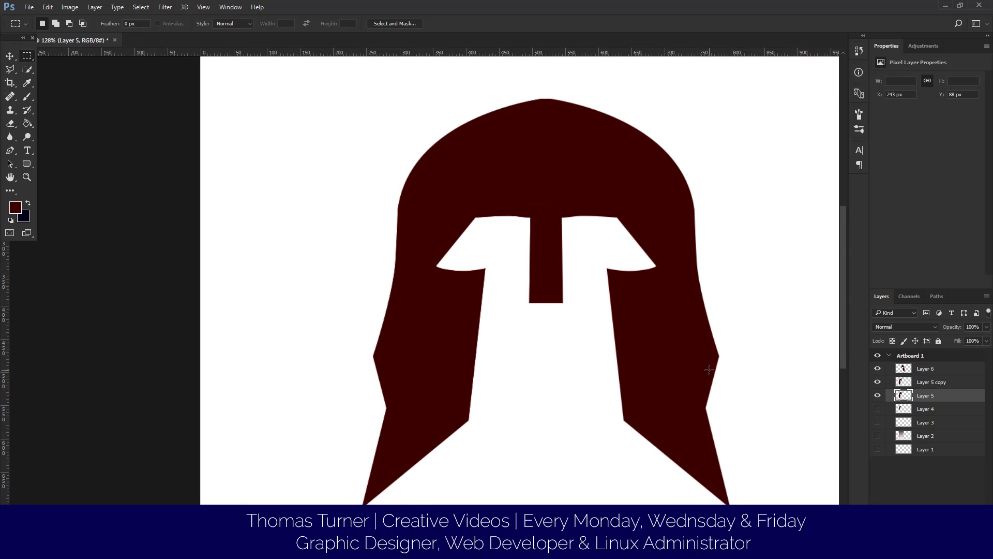
scroll(709, 370, "up", 1)
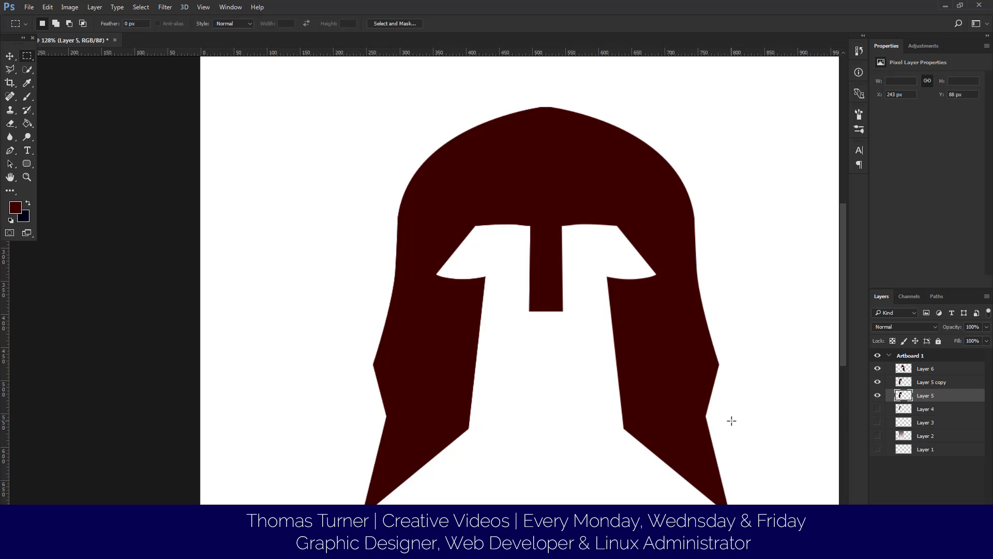
Step: Merge Layer 6, Layer 5 copy and Layer 5 into a single helmet layer
left_click(925, 372, "shift")
right_click(928, 373)
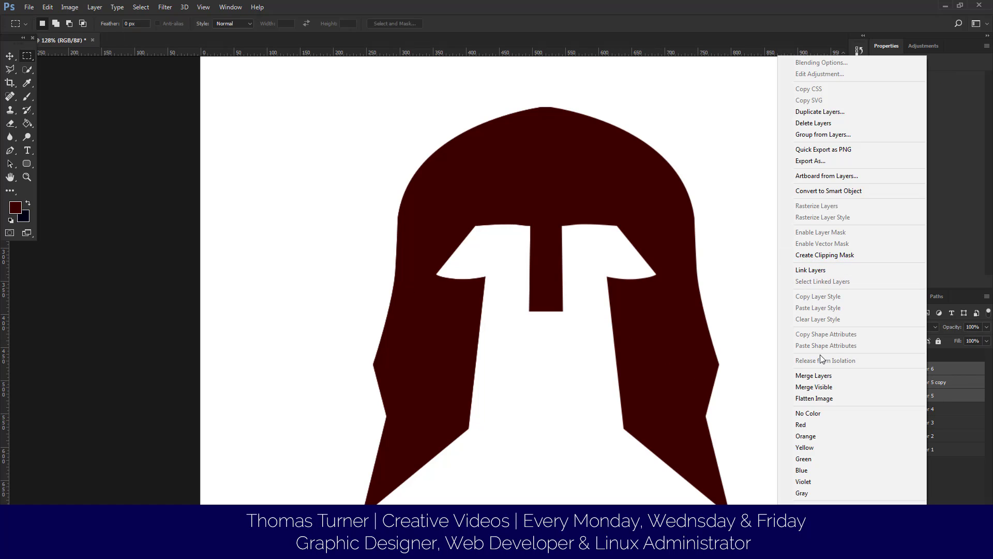
left_click(812, 375)
Step: Scale the merged helmet proportionally about its centre to about 64%, roughly 358 by 397 px, and apply the transform
key("ctrl+t")
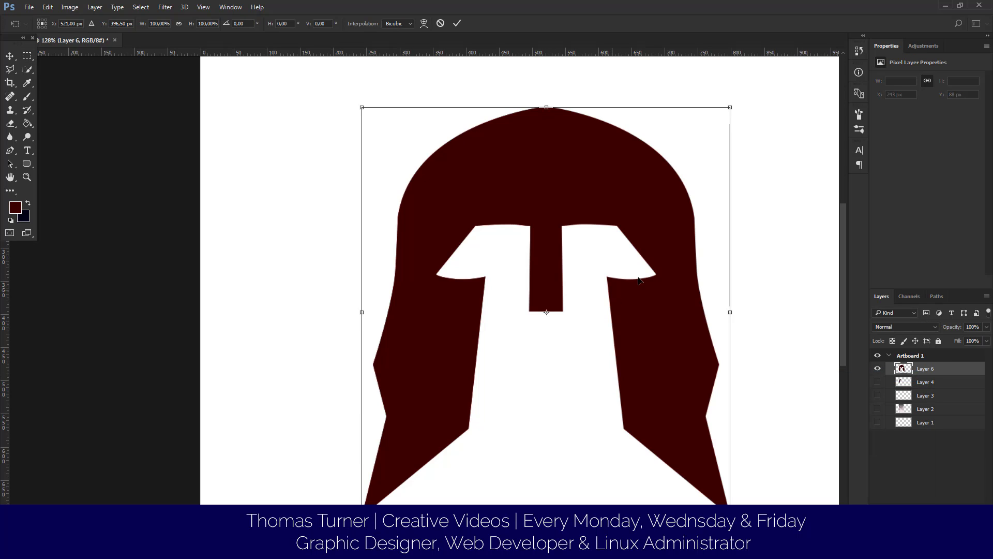
left_click_drag(730, 106, 652, 162)
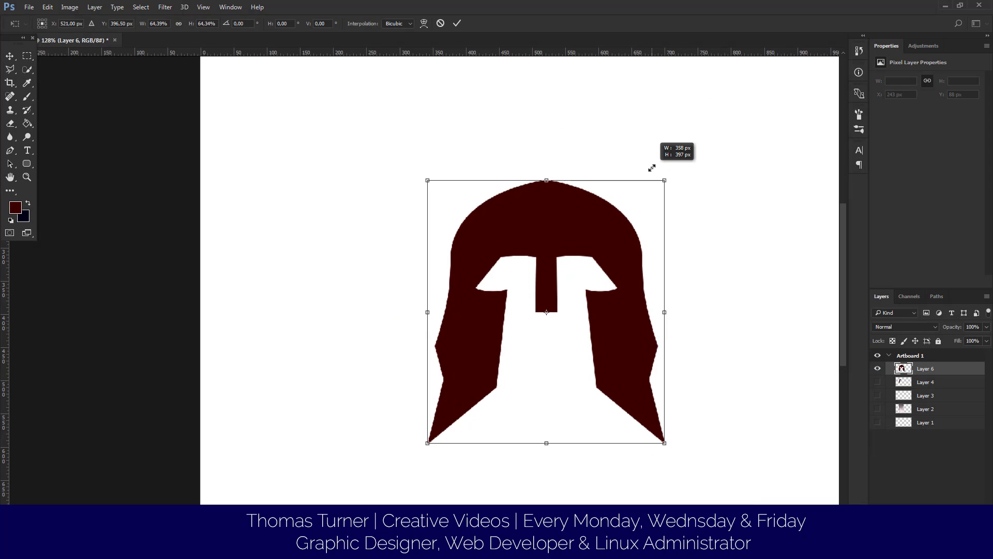
key("Return")
key("m")
scroll(620, 258, "down", 1)
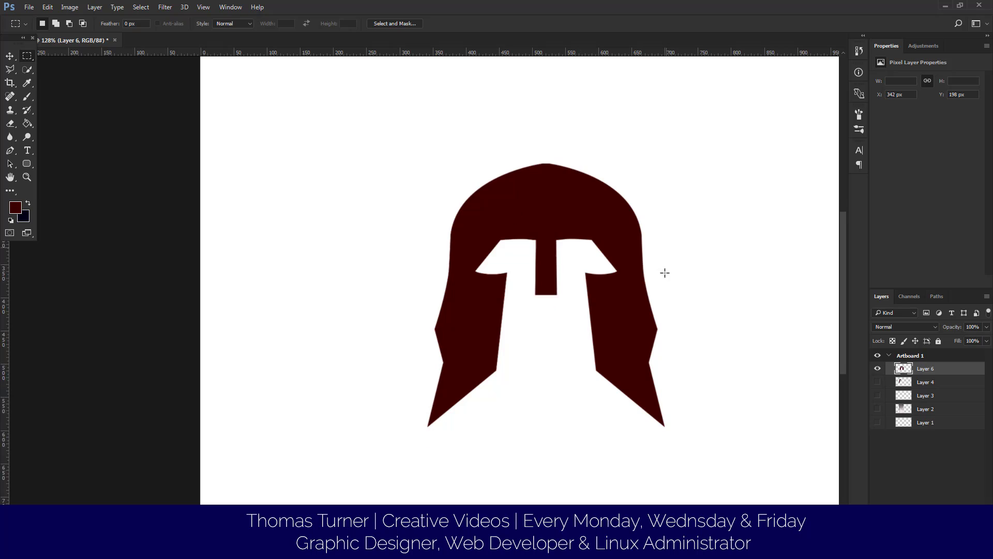
Step: Start a new text layer on the blank canvas just right of the helmet, level with its eye openings
left_click(27, 150)
left_click(702, 244)
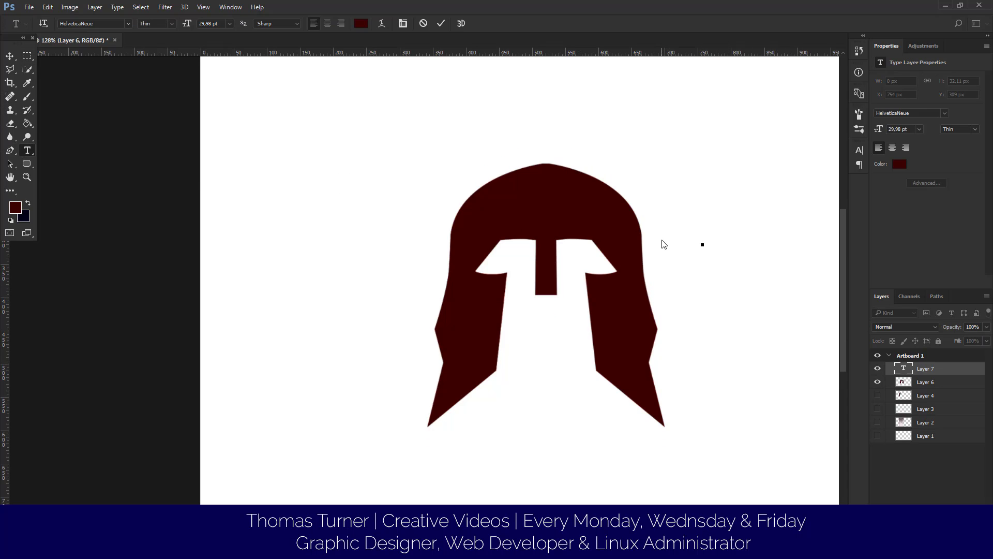